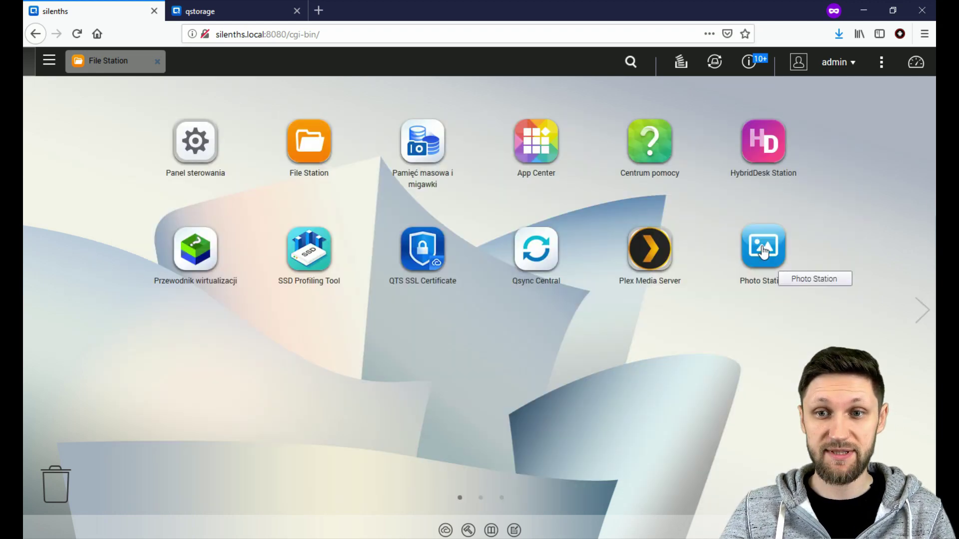
Open Photo Station, maximize its window and switch to the management mode (Zarządzaj)
left_click(852, 127)
left_click(763, 248)
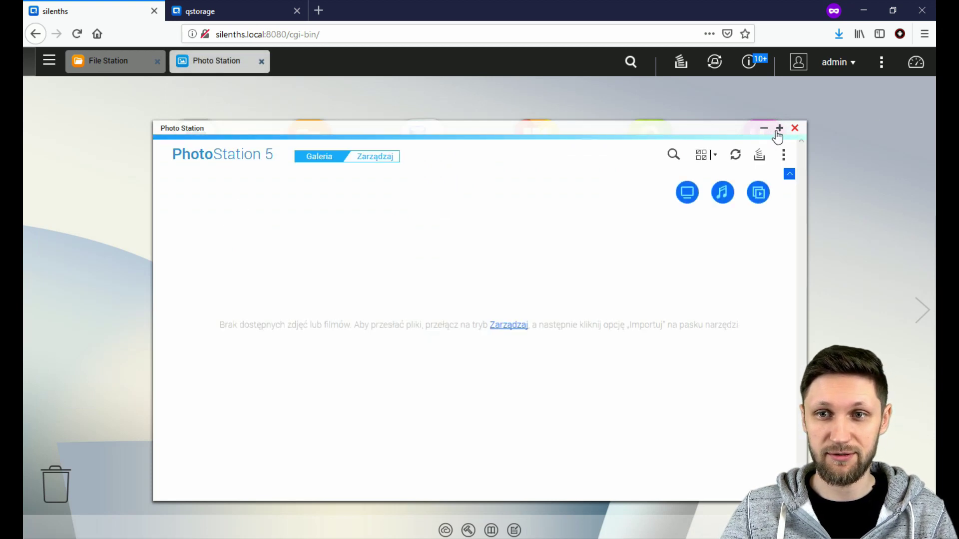
left_click(779, 129)
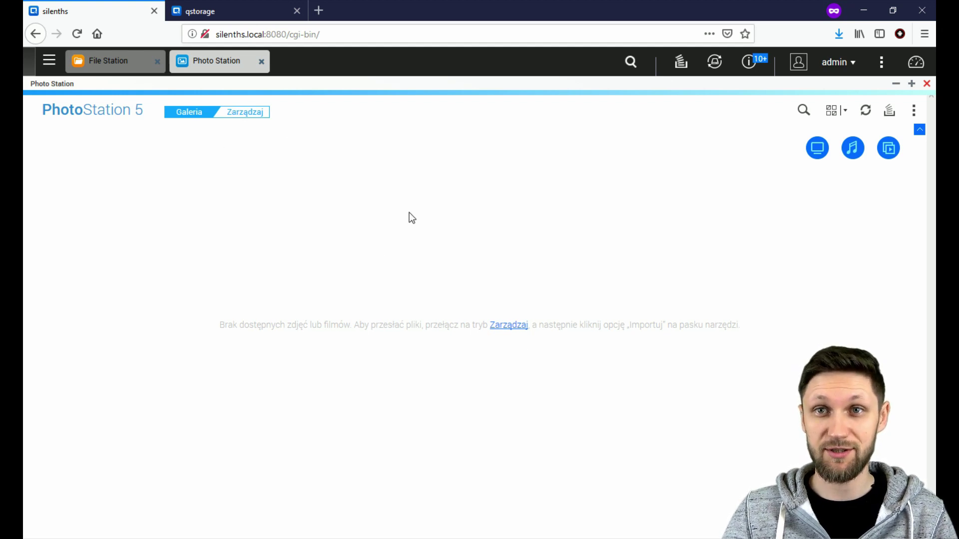
left_click(257, 111)
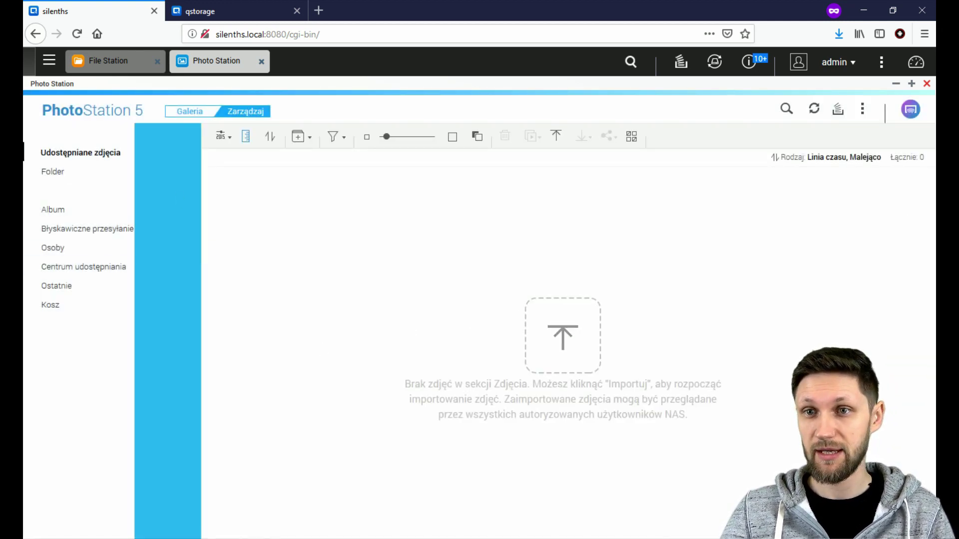
In Photo Station's settings, add the Multimedia subfolders Photo - QNAP, Photo - stock and Photo as content sources
left_click(861, 113)
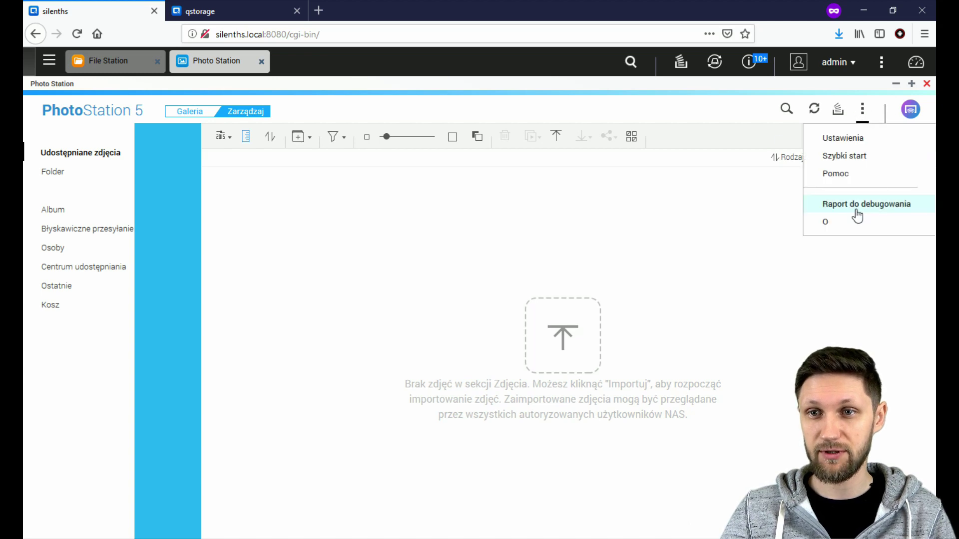
left_click(864, 144)
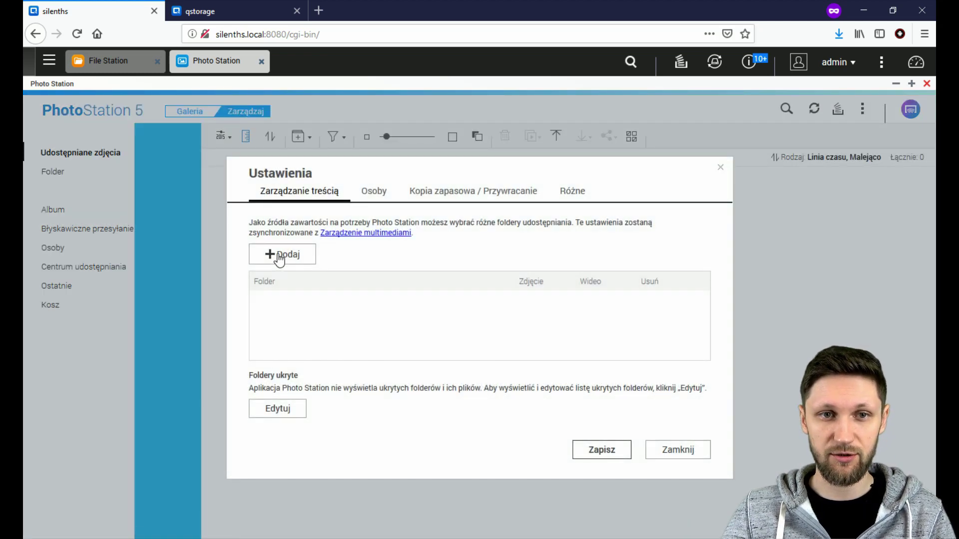
left_click(279, 256)
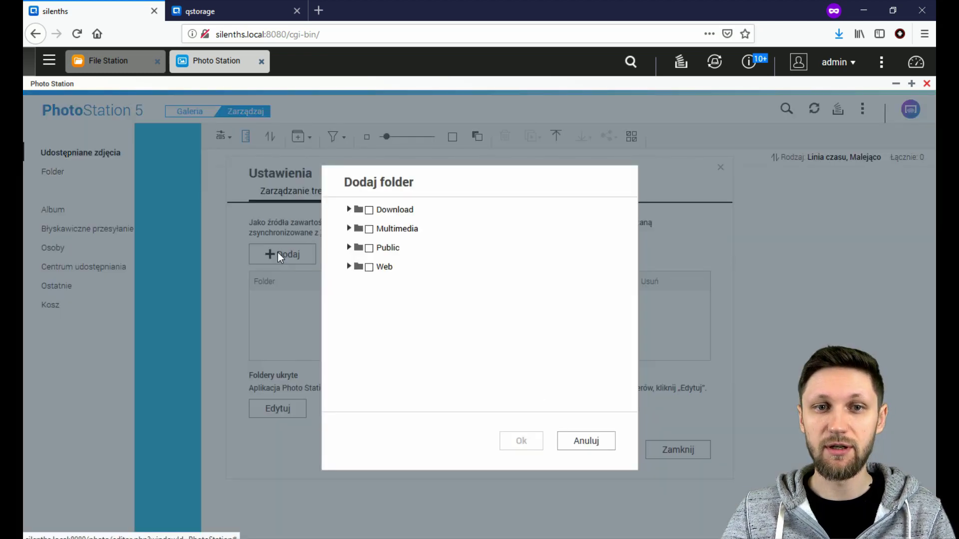
left_click(348, 230)
left_click(379, 267)
left_click(379, 286)
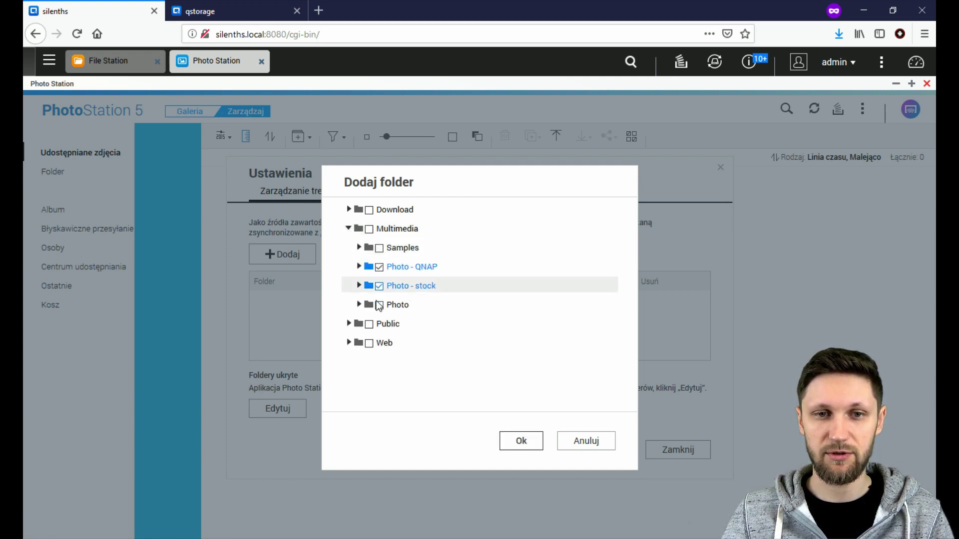
left_click(378, 305)
left_click(522, 441)
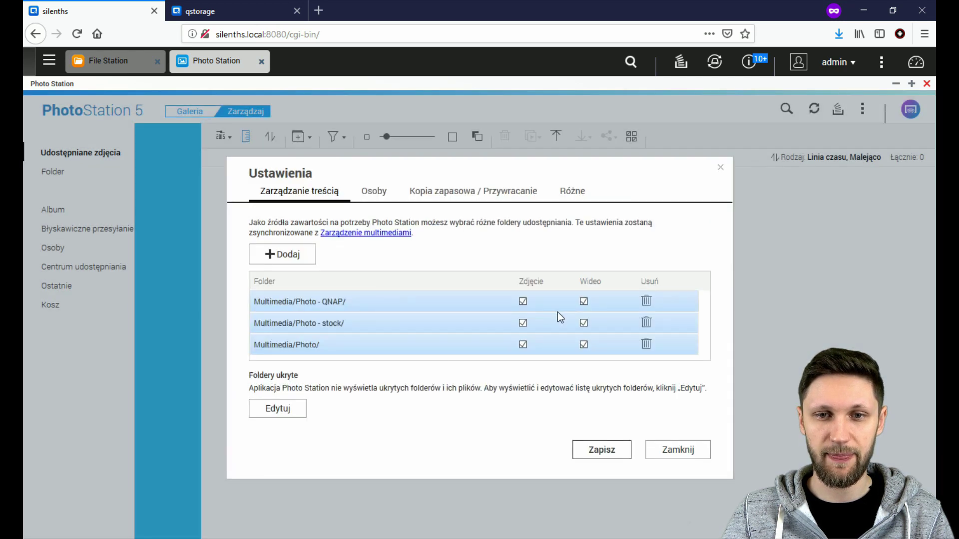
Disable video content for the Photo - QNAP, Photo - stock and Photo source folders and save the settings
left_click(583, 302)
left_click(514, 375)
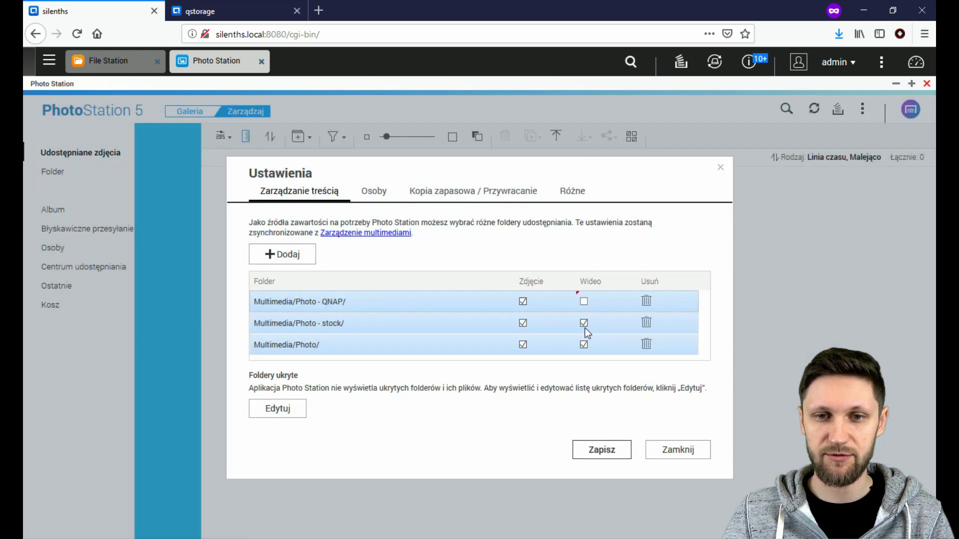
left_click(583, 325)
left_click(513, 376)
left_click(583, 345)
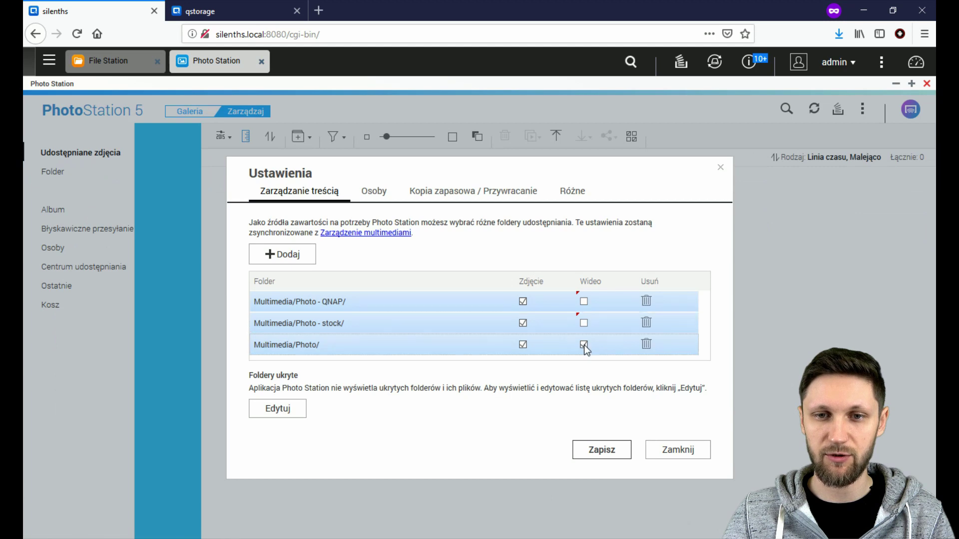
left_click(505, 375)
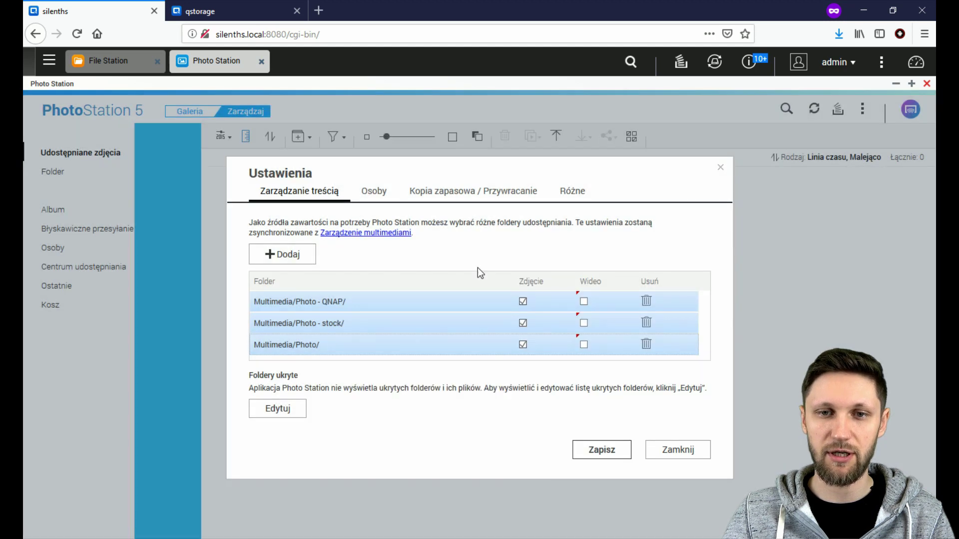
left_click(609, 455)
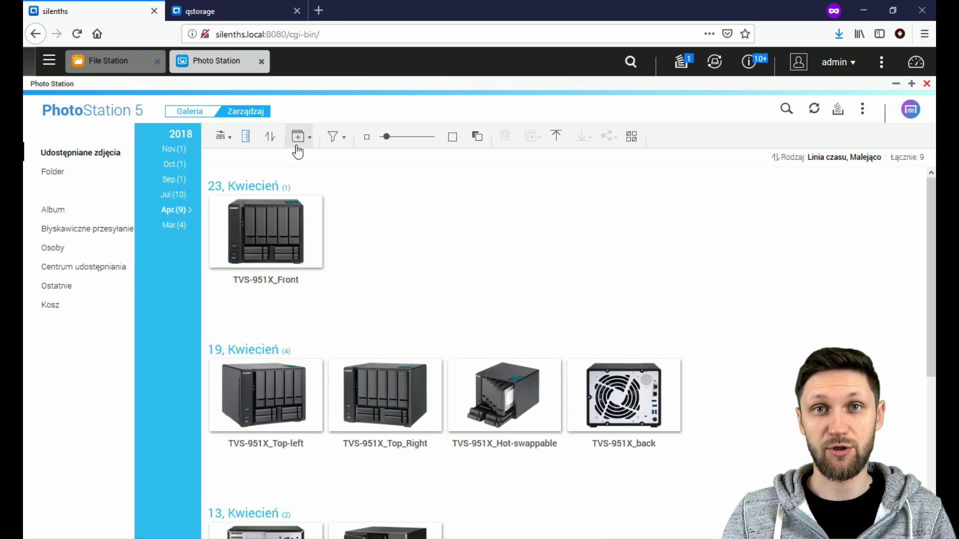
Browse the shared photos on the 2018 timeline, viewing November, July, April, October and September
left_click(180, 150)
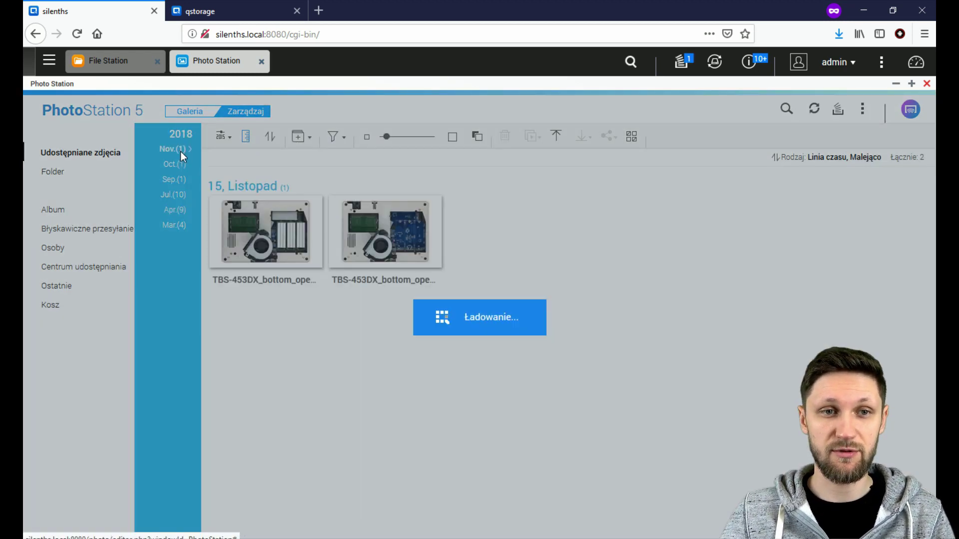
left_click(176, 196)
left_click(175, 210)
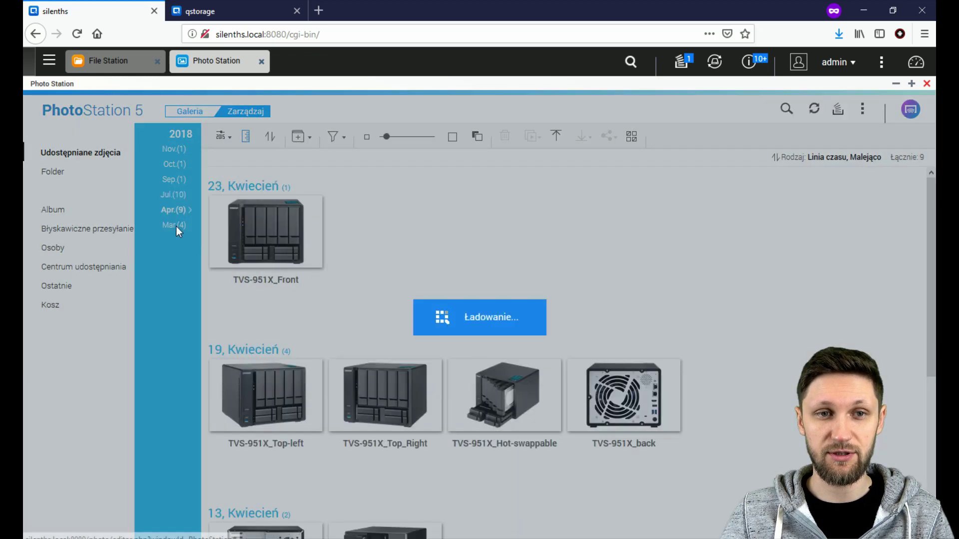
left_click(175, 163)
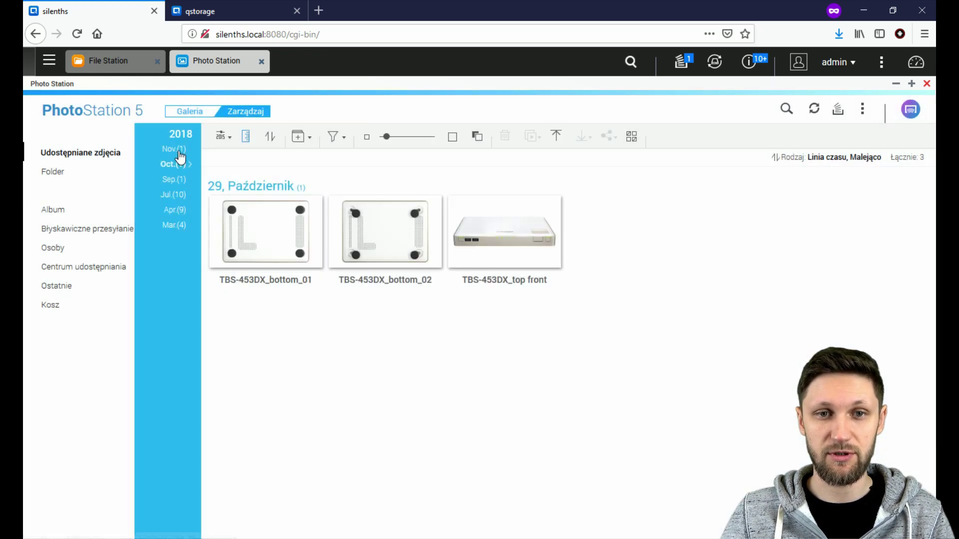
left_click(180, 150)
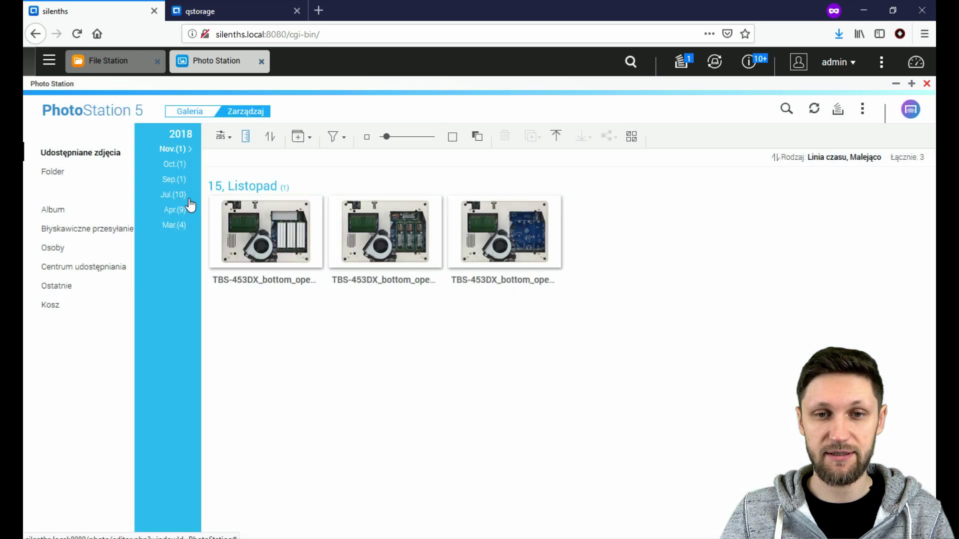
left_click(175, 166)
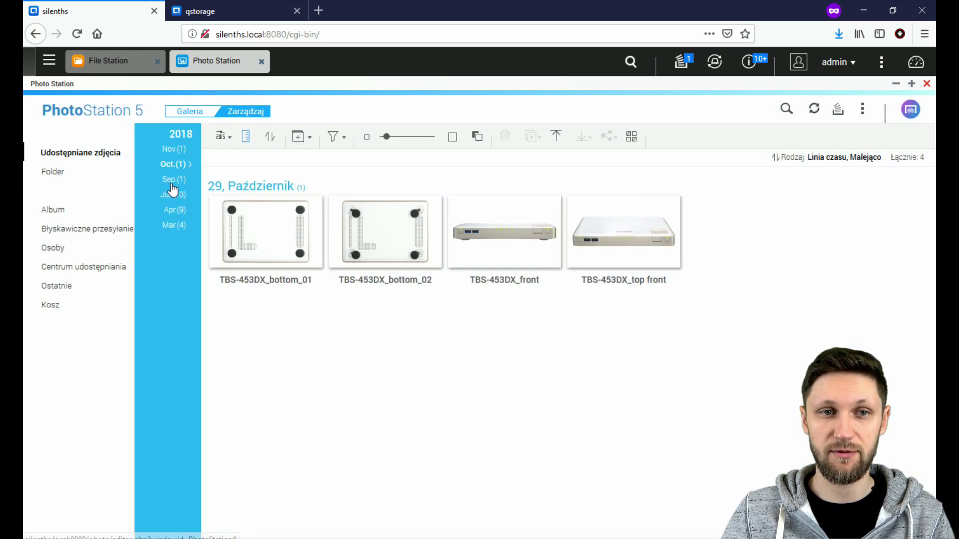
left_click(174, 180)
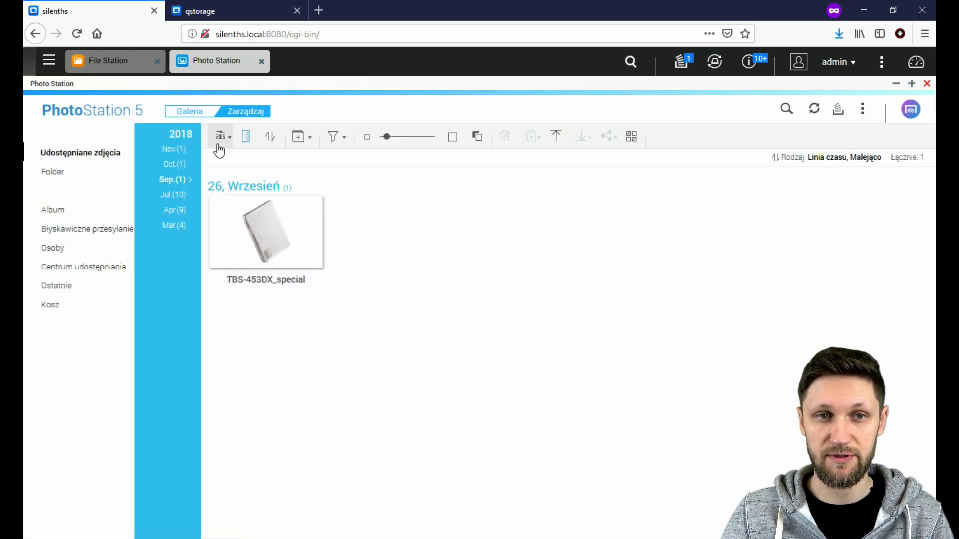
Show the shared photos as icons and look through the whole grid
left_click(220, 142)
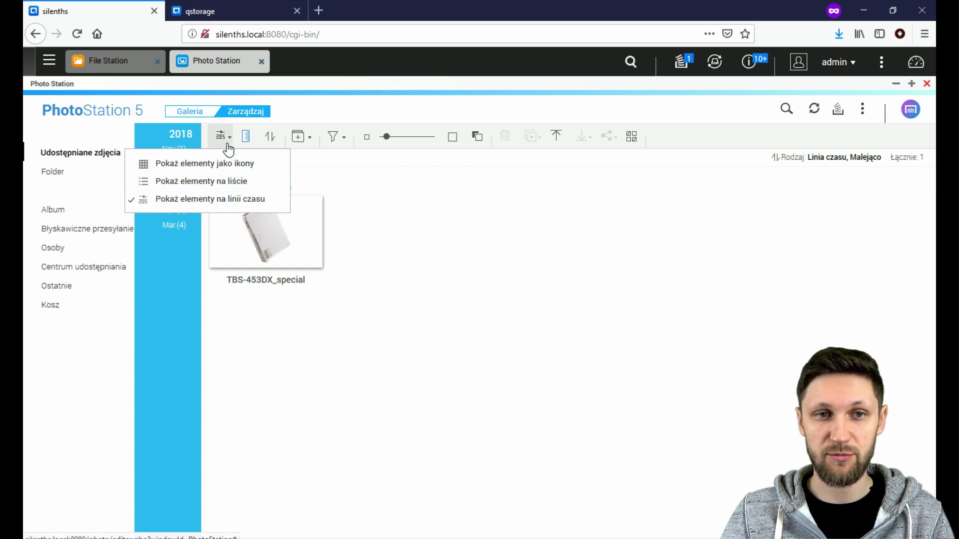
left_click(224, 163)
scroll(514, 262, "down", 10)
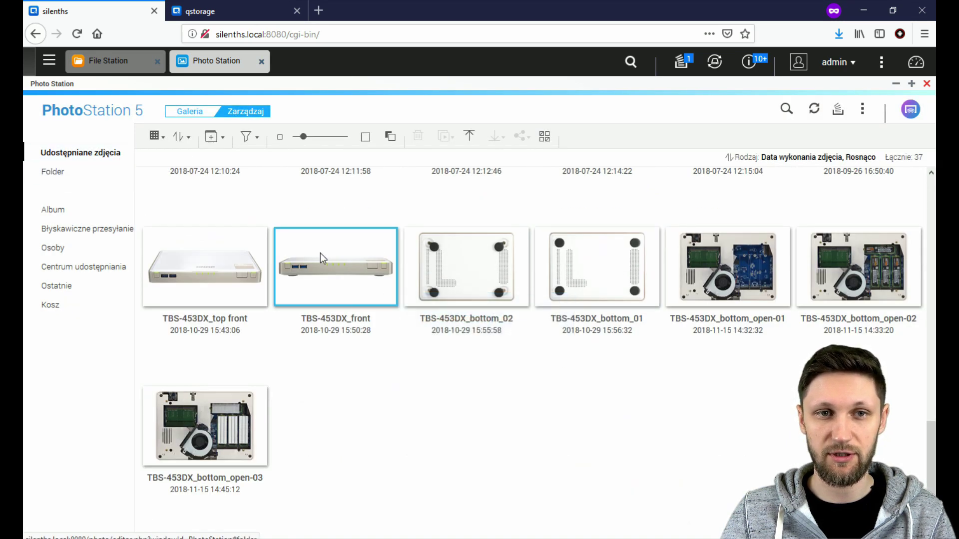
scroll(323, 252, "up", 10)
Return the shared photos to the timeline view and check March, April, October and November 2018
left_click(148, 142)
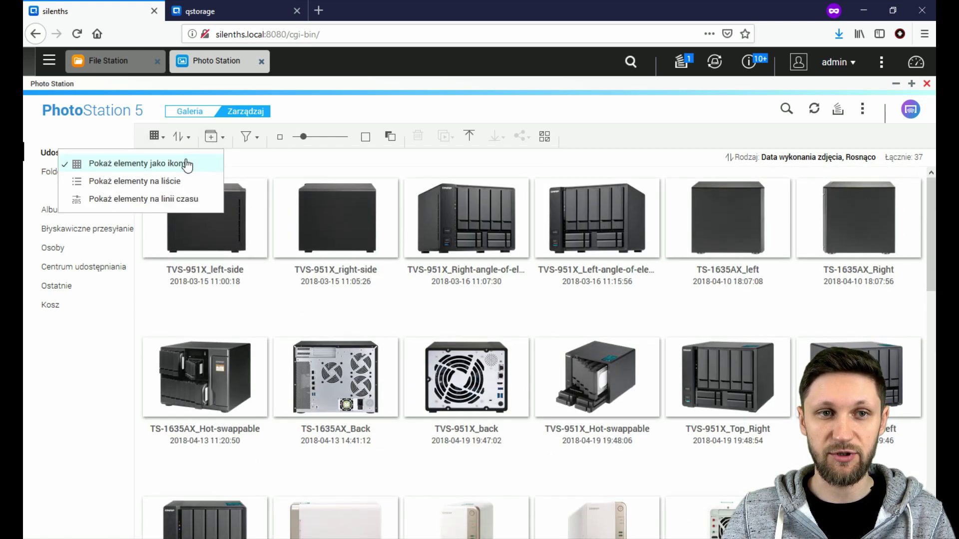
left_click(132, 197)
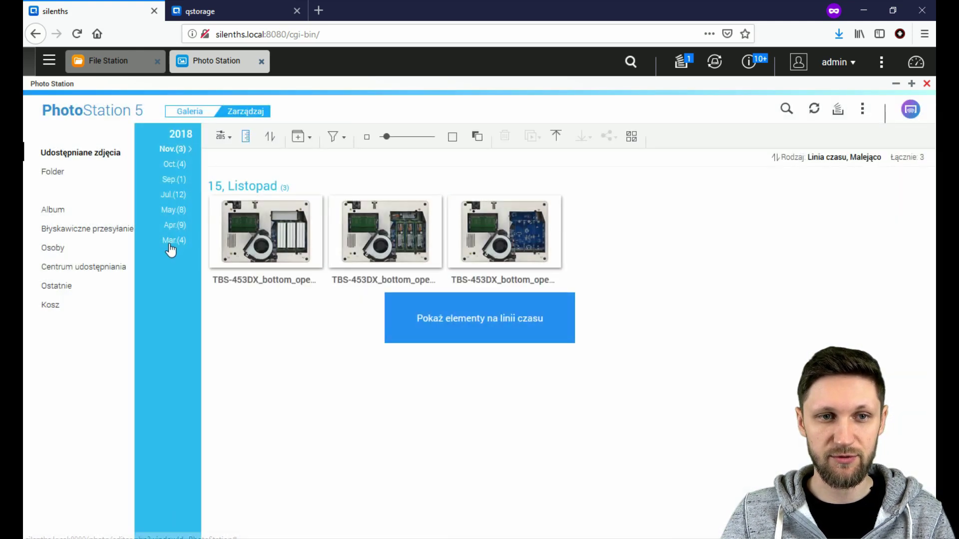
left_click(171, 239)
left_click(173, 225)
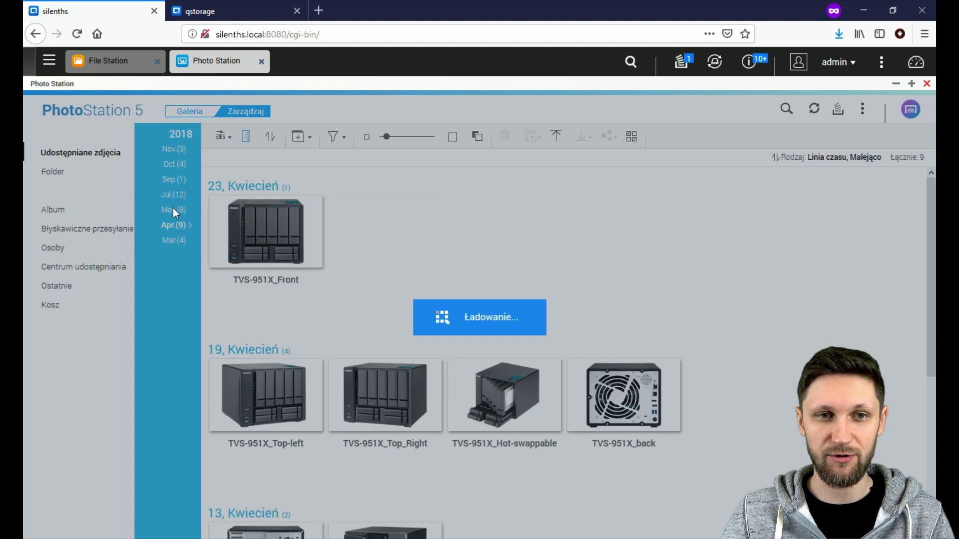
left_click(173, 161)
left_click(173, 150)
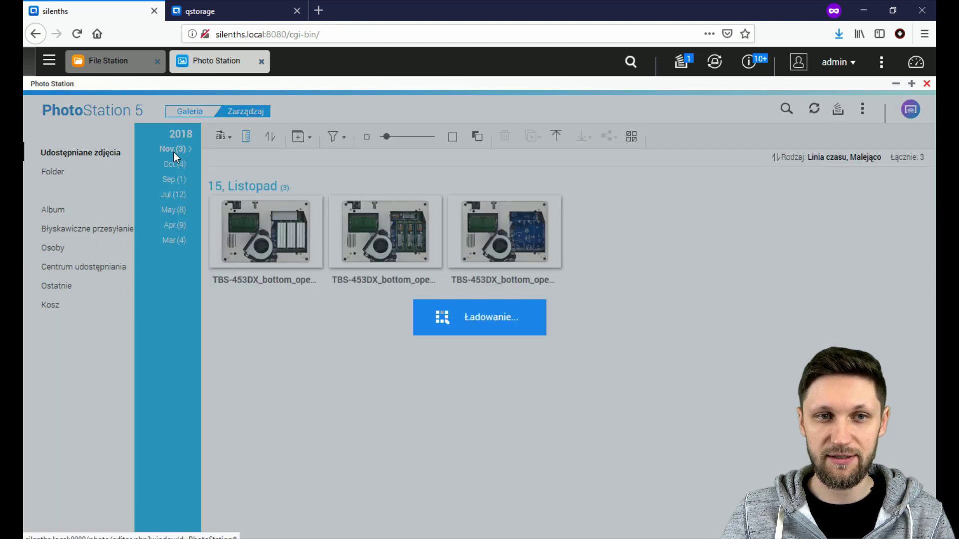
Switch to the folder view and open Multimedia > Photo - stock > 20190208_15212166
left_click(48, 171)
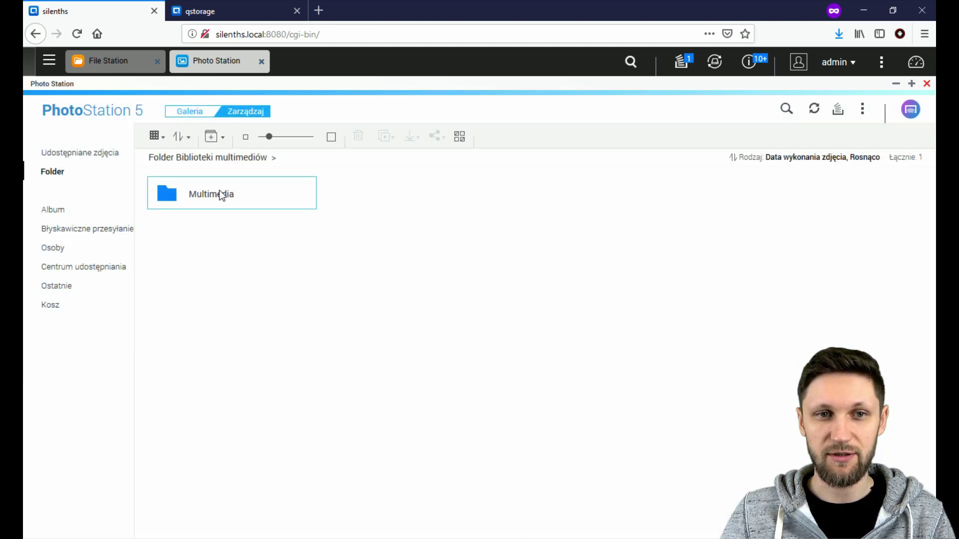
double_click(211, 198)
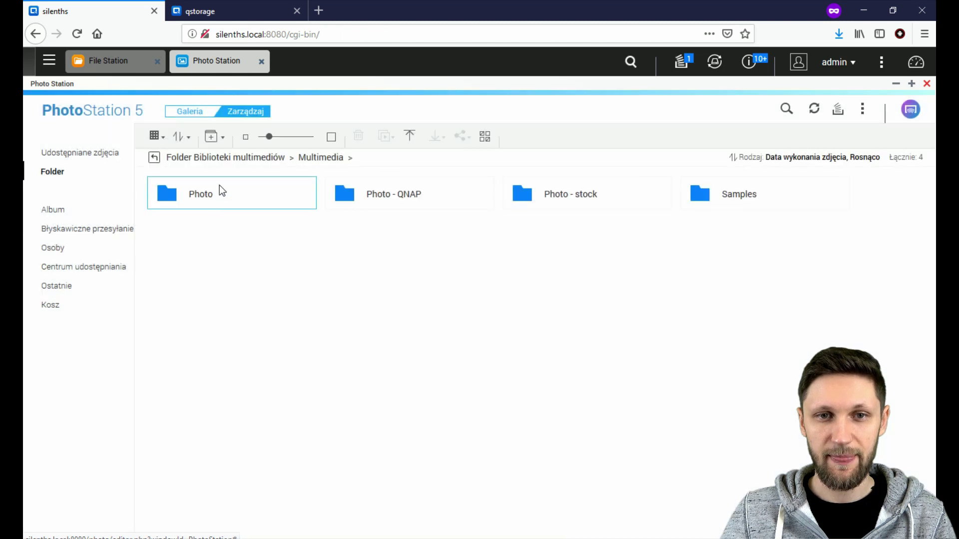
double_click(609, 199)
double_click(425, 193)
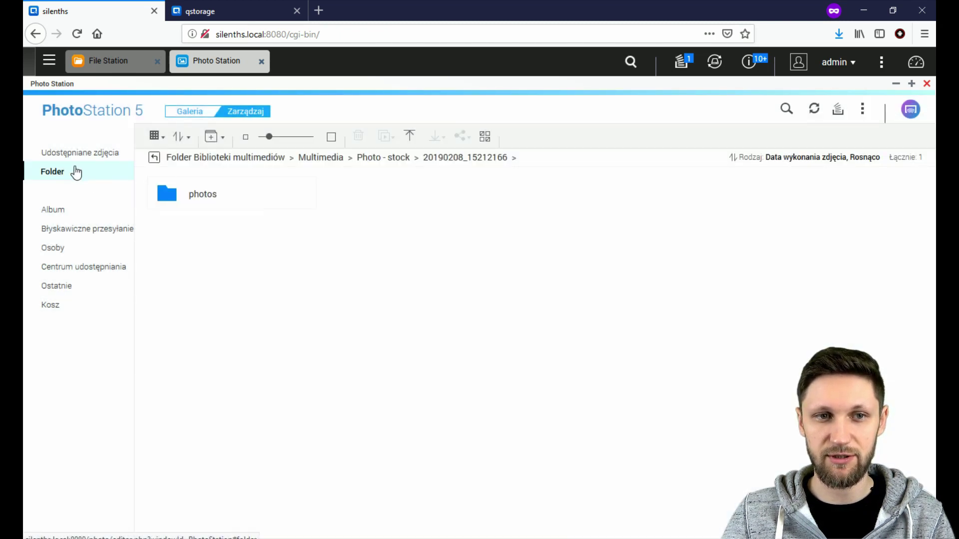
Revisit the shared photos timeline, then return to the folder view and open Photo - QNAP in Multimedia
left_click(61, 154)
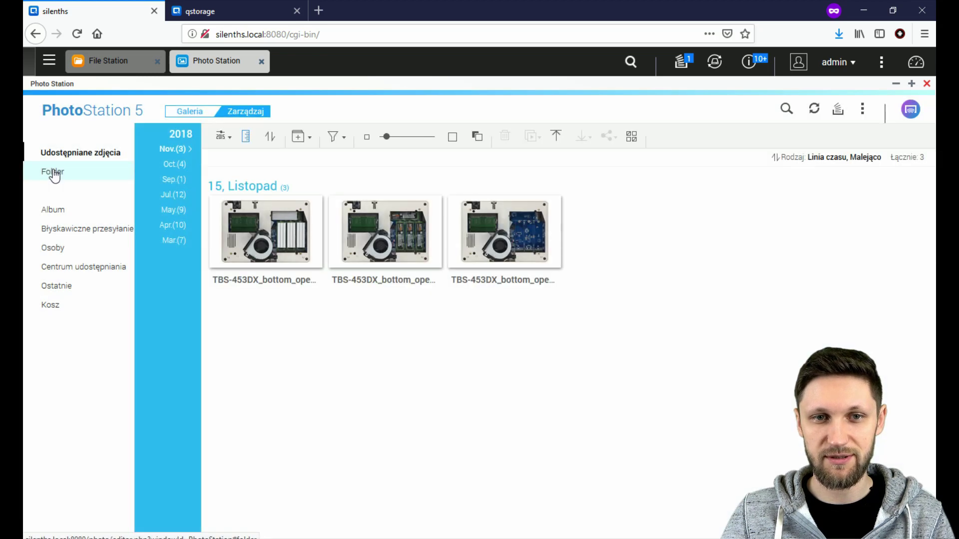
left_click(53, 172)
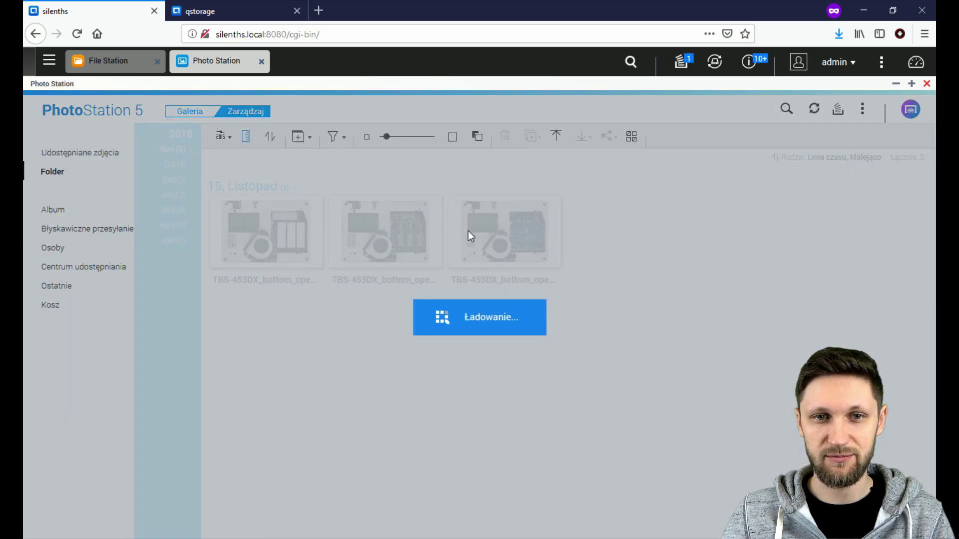
left_click(328, 156)
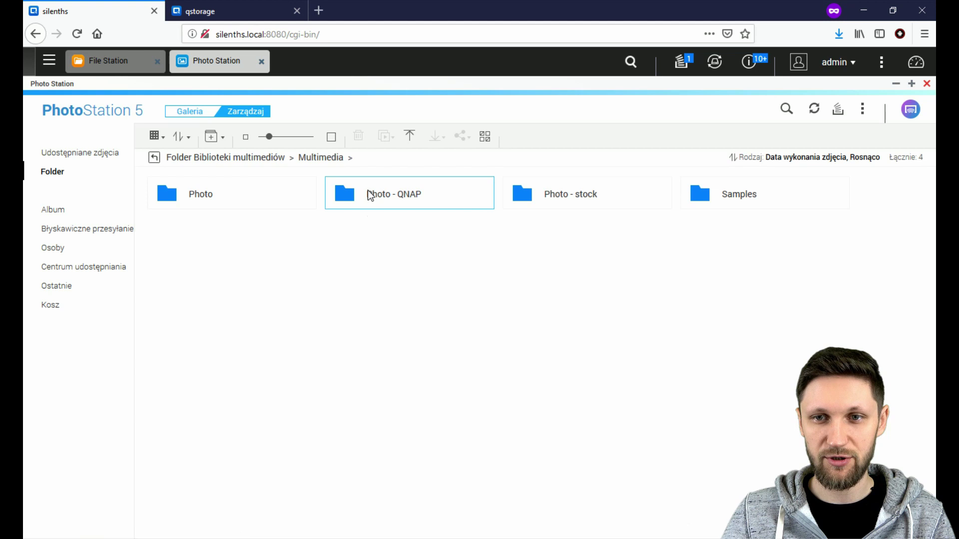
double_click(334, 200)
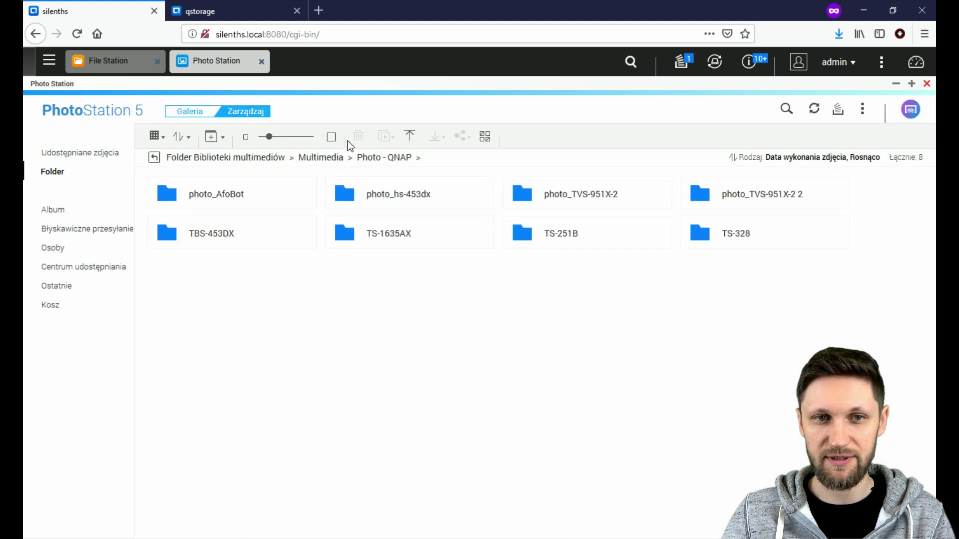
Check the Photo folder inside Multimedia, then go back and open the Photo - stock folder
left_click(335, 158)
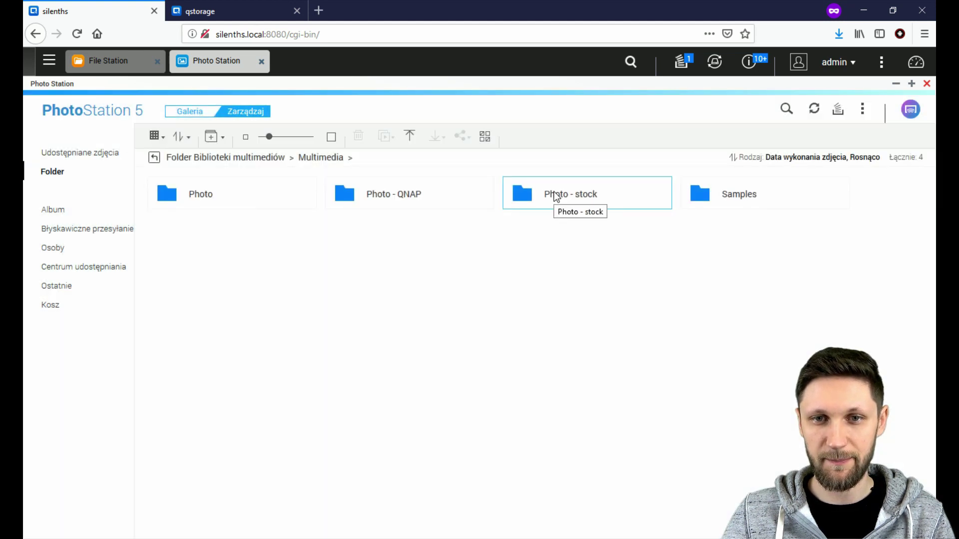
double_click(183, 196)
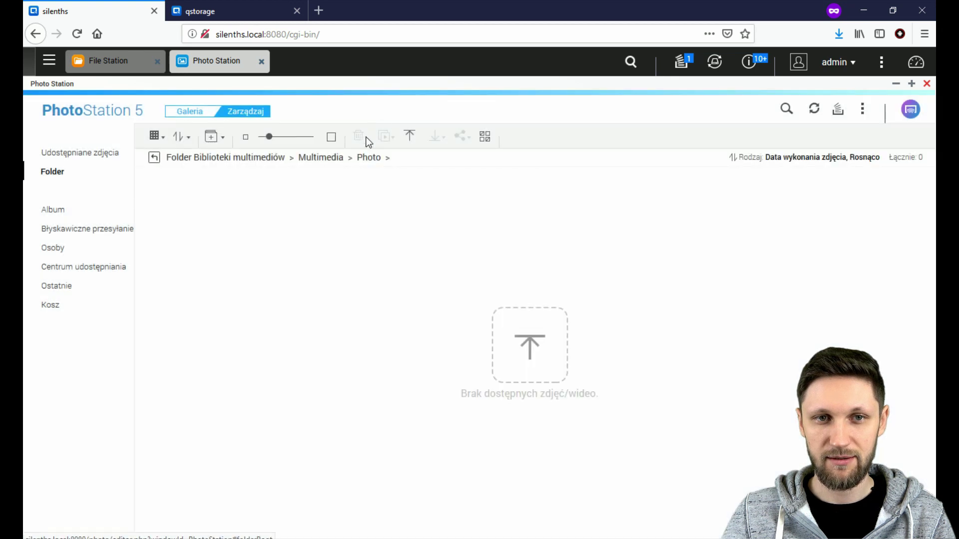
left_click(321, 157)
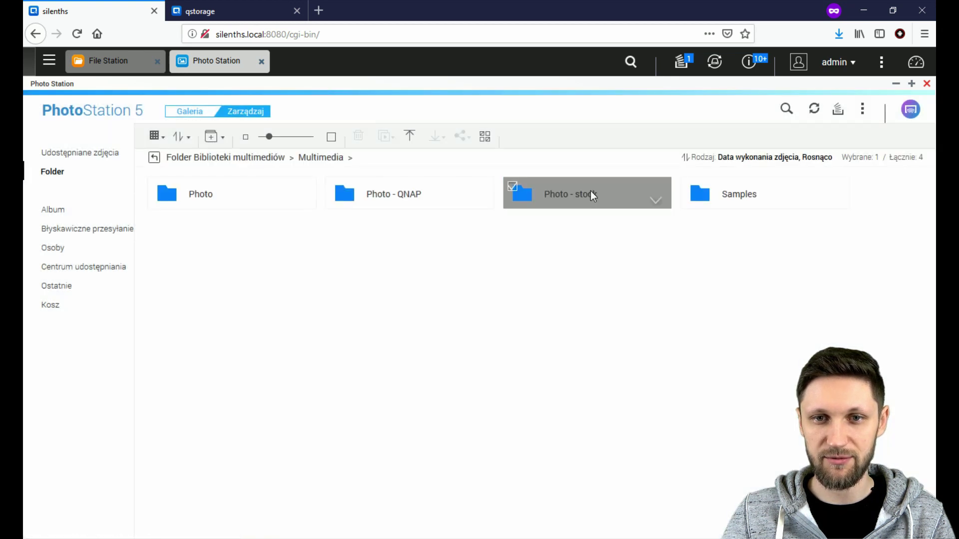
double_click(590, 192)
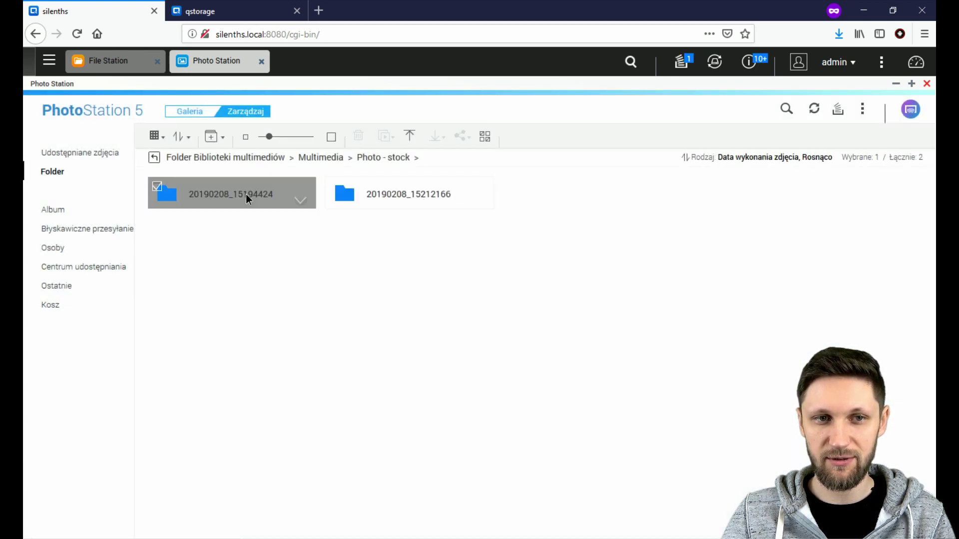
Open 20190208_15194424 > photos inside Photo - stock, then return to the shared photos timeline
double_click(246, 194)
double_click(215, 194)
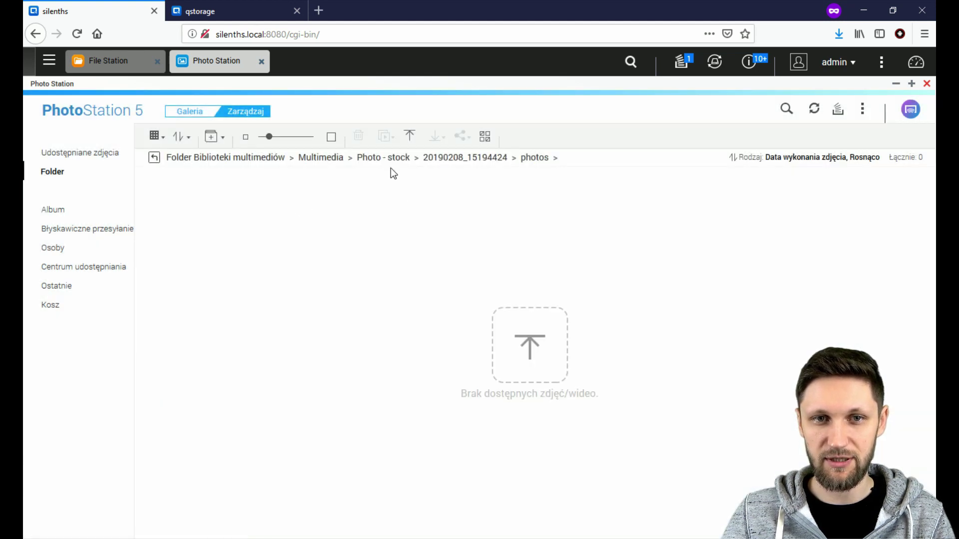
left_click(92, 154)
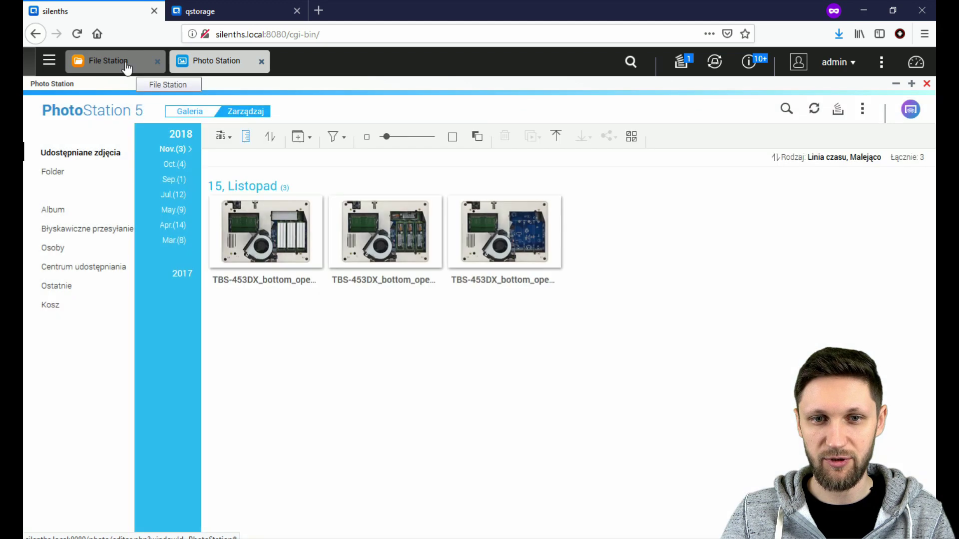
Switch to File Station, open Multimedia > Photo - stock and look through its files and modification dates
left_click(127, 62)
left_click(680, 63)
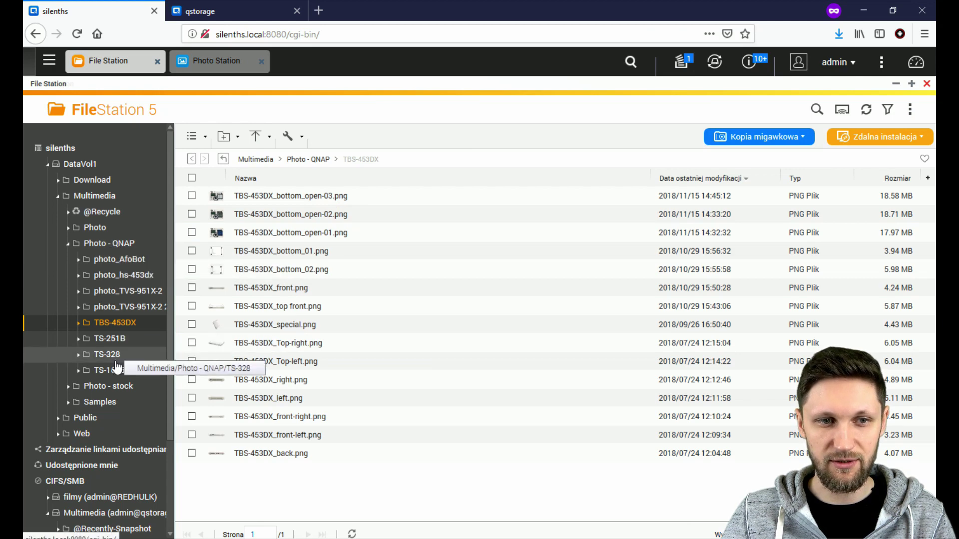
left_click(109, 386)
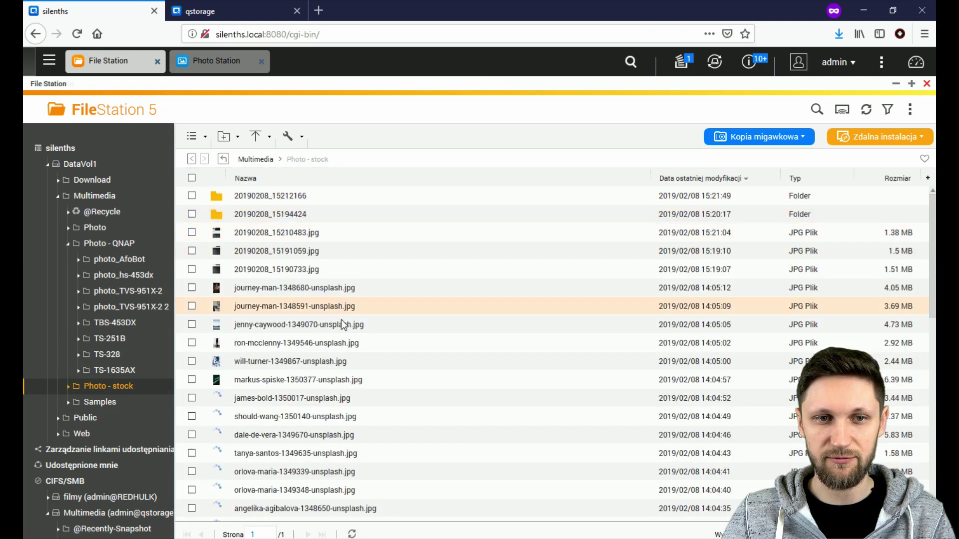
scroll(340, 322, "down", 5)
scroll(319, 299, "up", 3)
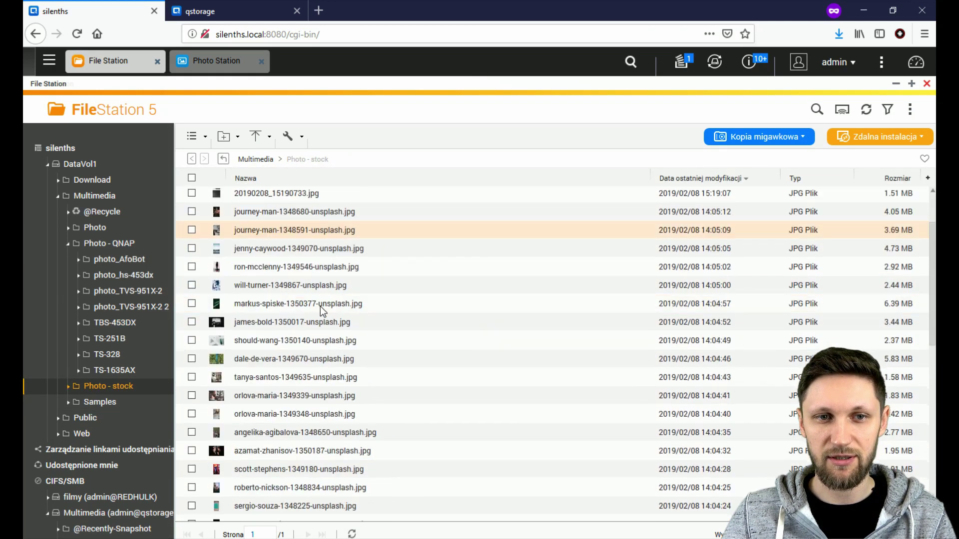
scroll(320, 307, "down", 10)
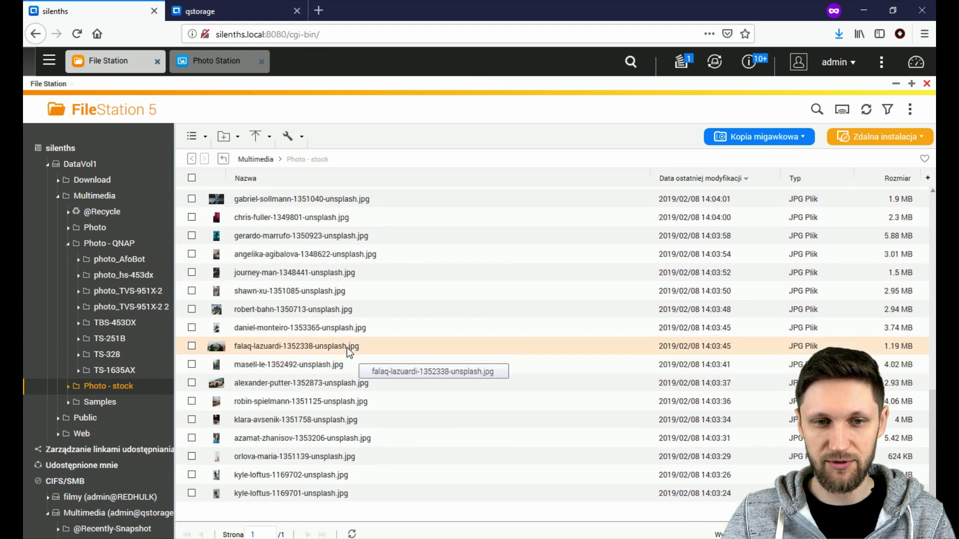
scroll(333, 326, "up", 10)
Return to Photo Station and check July 2018, the years 2017 and 2018, and October on the shared photos timeline
left_click(224, 62)
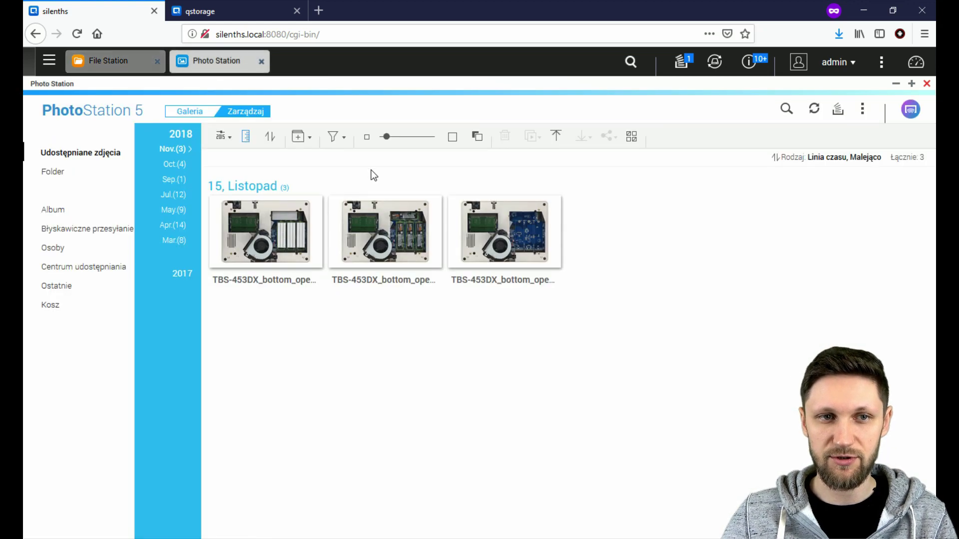
left_click(166, 194)
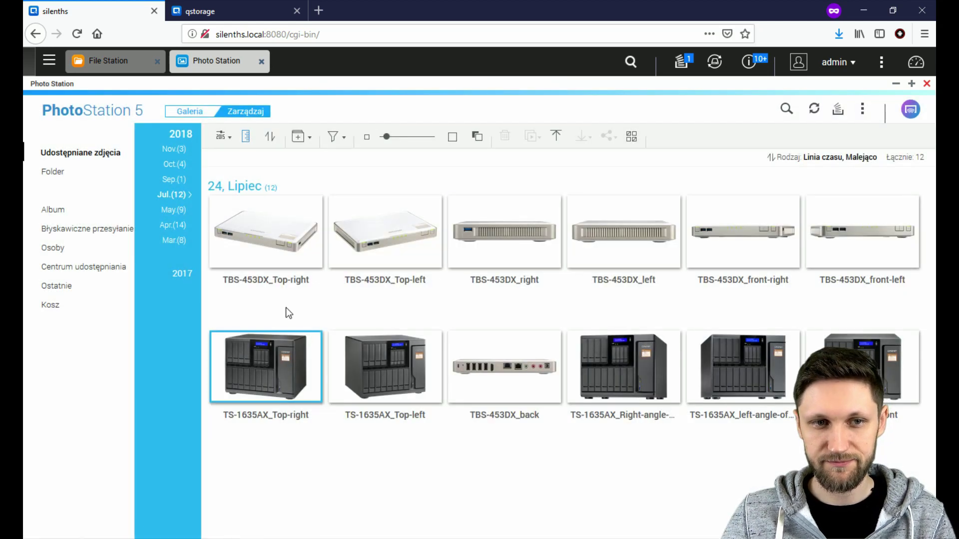
left_click(186, 281)
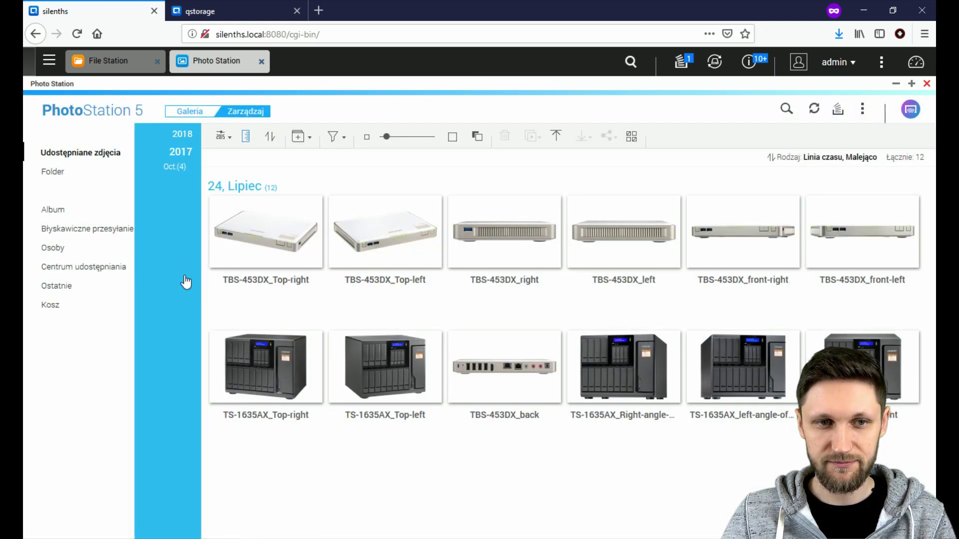
left_click(182, 134)
left_click(181, 274)
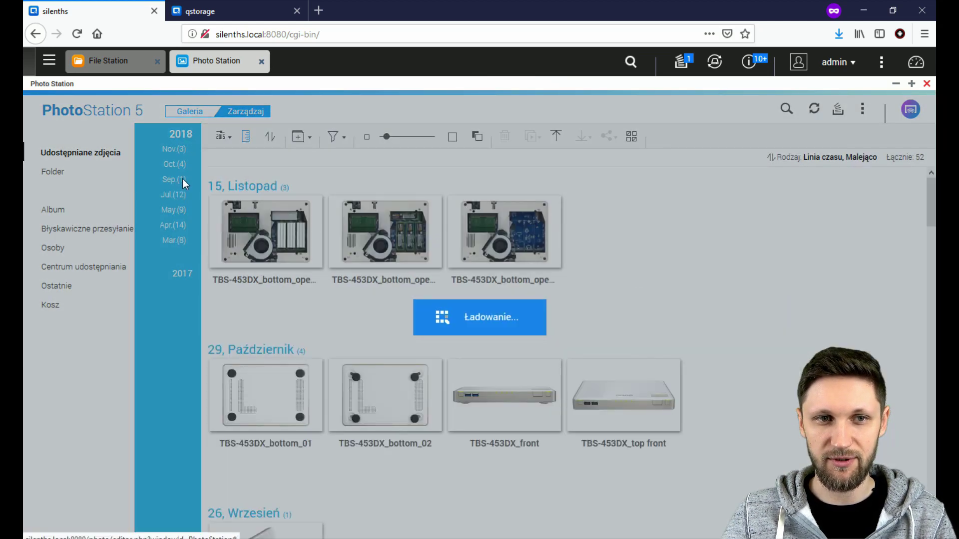
left_click(173, 168)
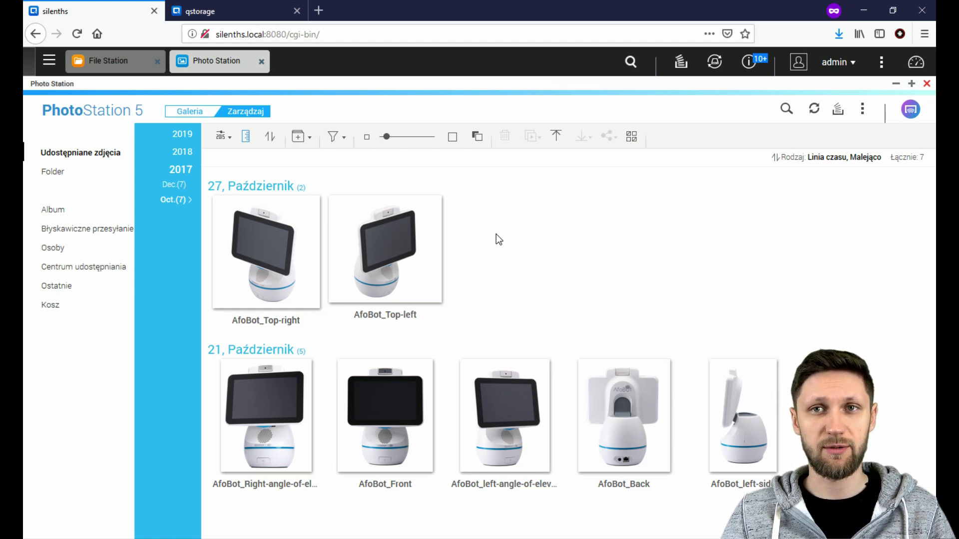
Review the Multimedia photo folders in File Station, then switch back to Photo Station
left_click(137, 60)
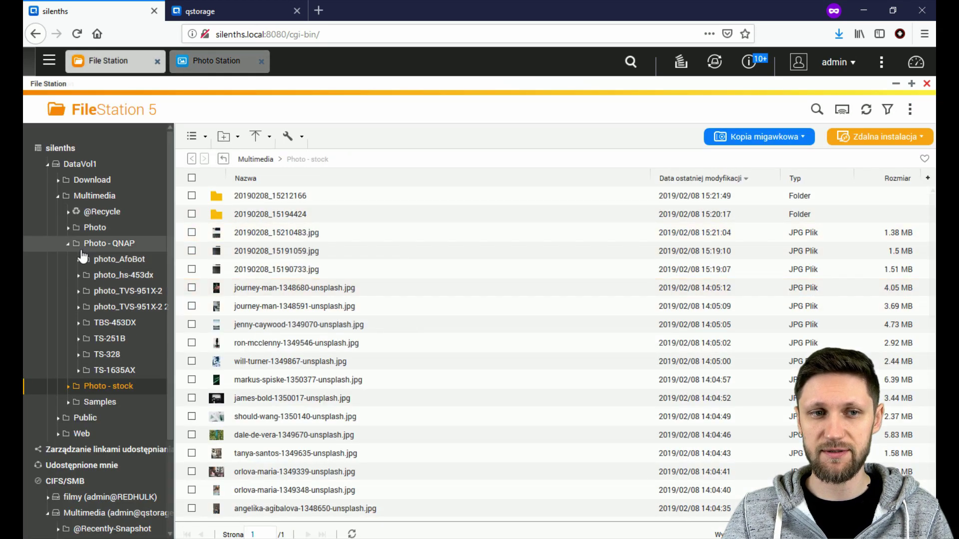
left_click(233, 231)
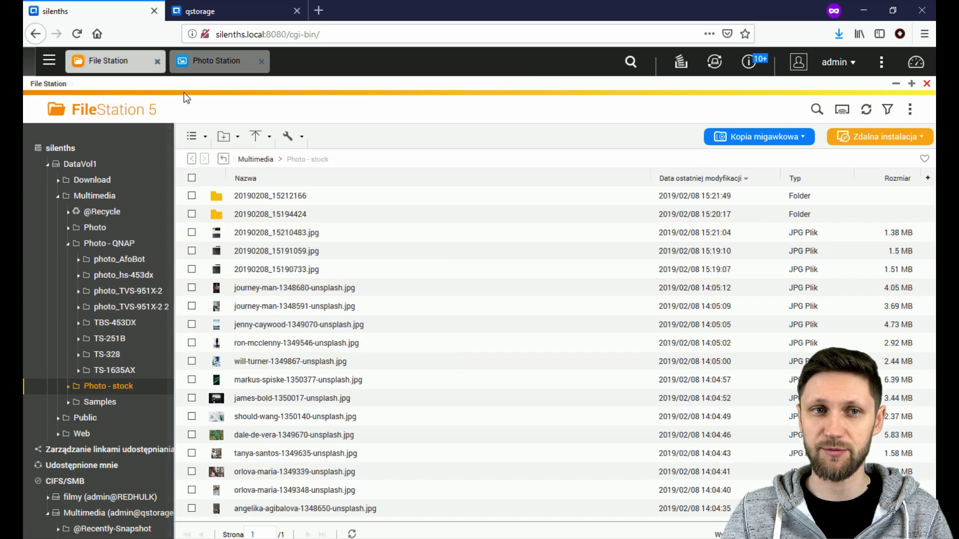
left_click(220, 60)
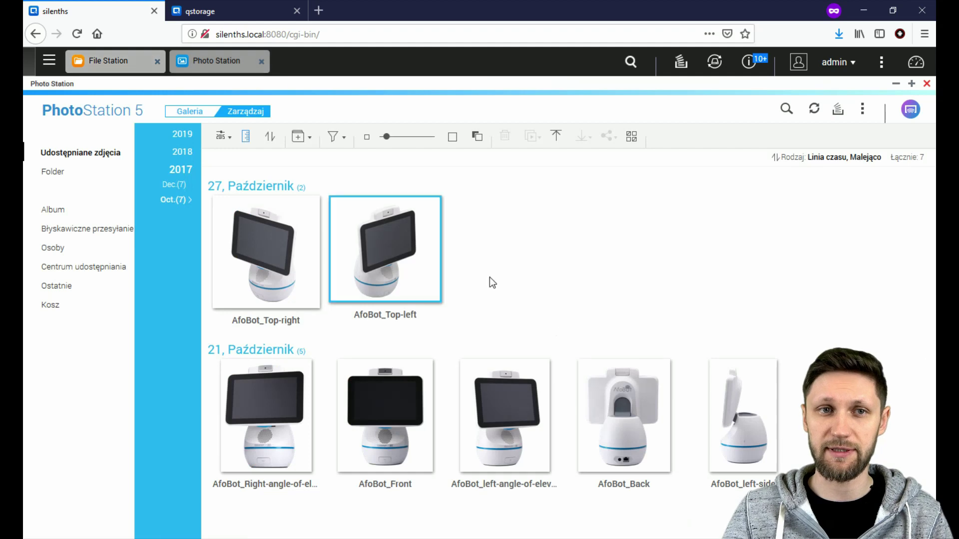
Open the photo upload dialog and its computer file picker, then close both without choosing any files
left_click(555, 135)
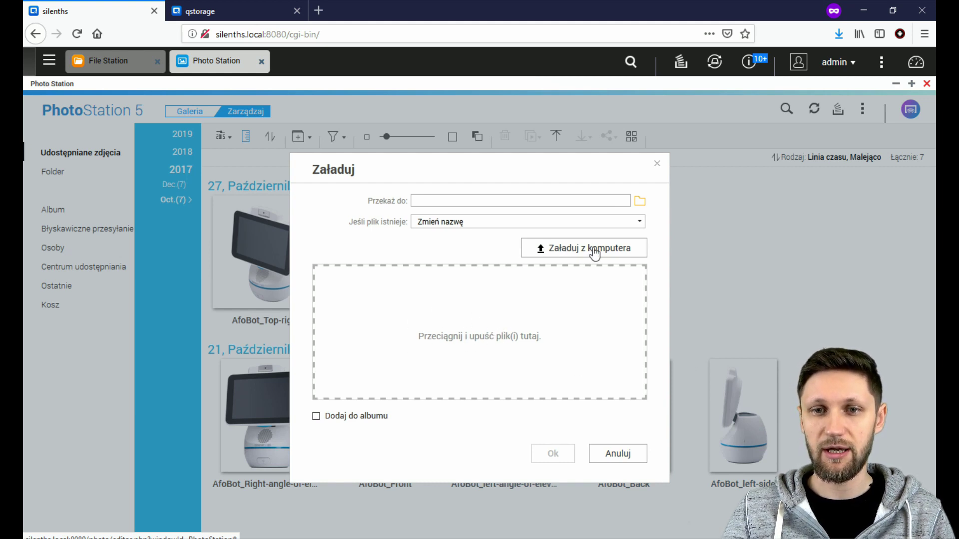
left_click(563, 248)
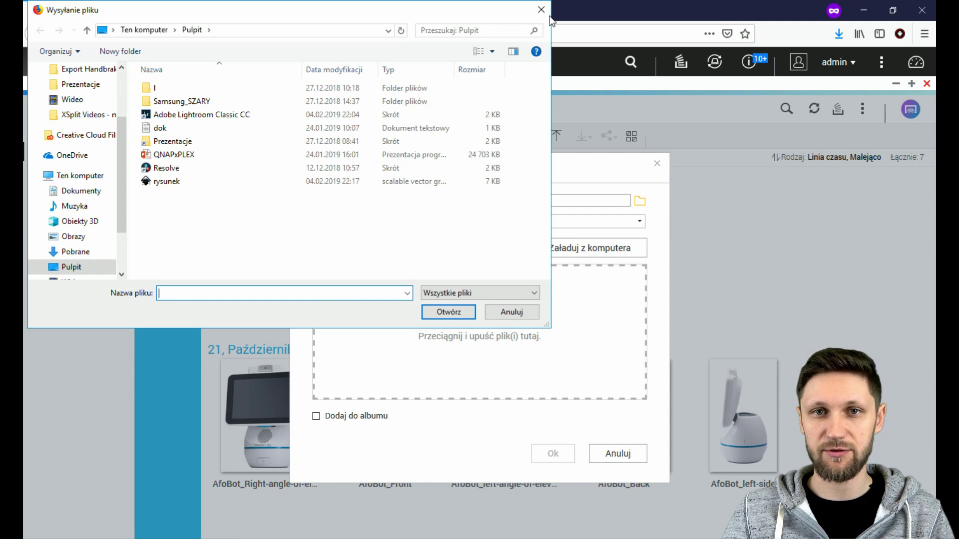
left_click(541, 10)
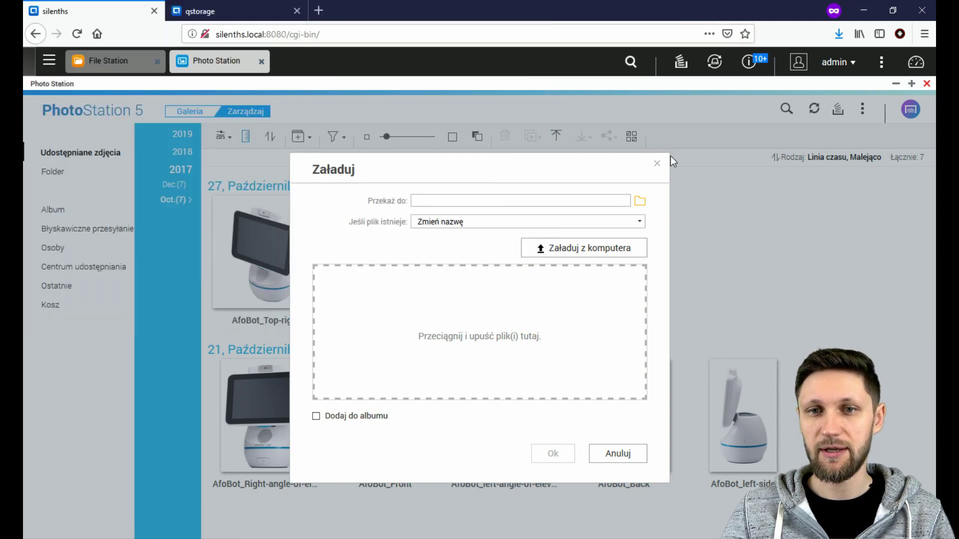
left_click(659, 166)
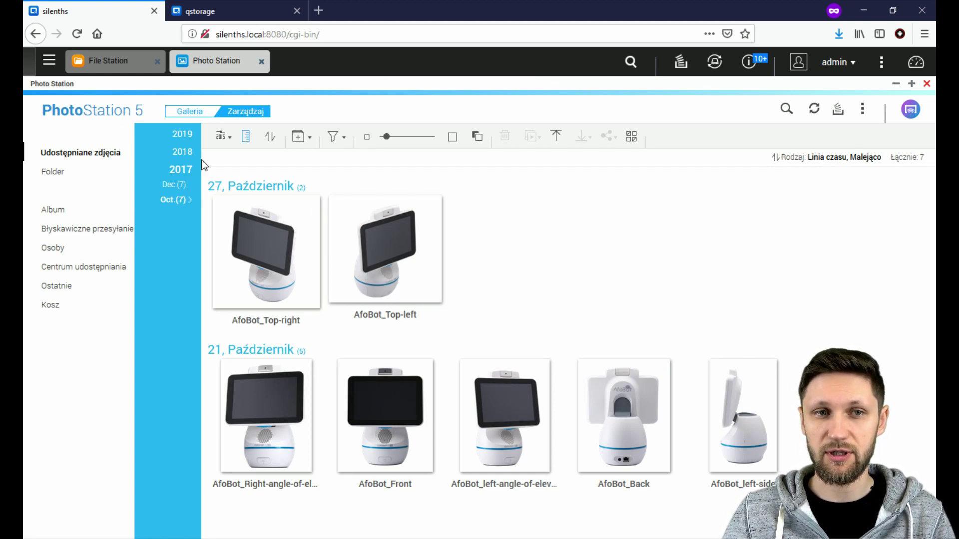
Browse the February 2019 photos on the shared photos timeline
left_click(182, 135)
left_click(182, 149)
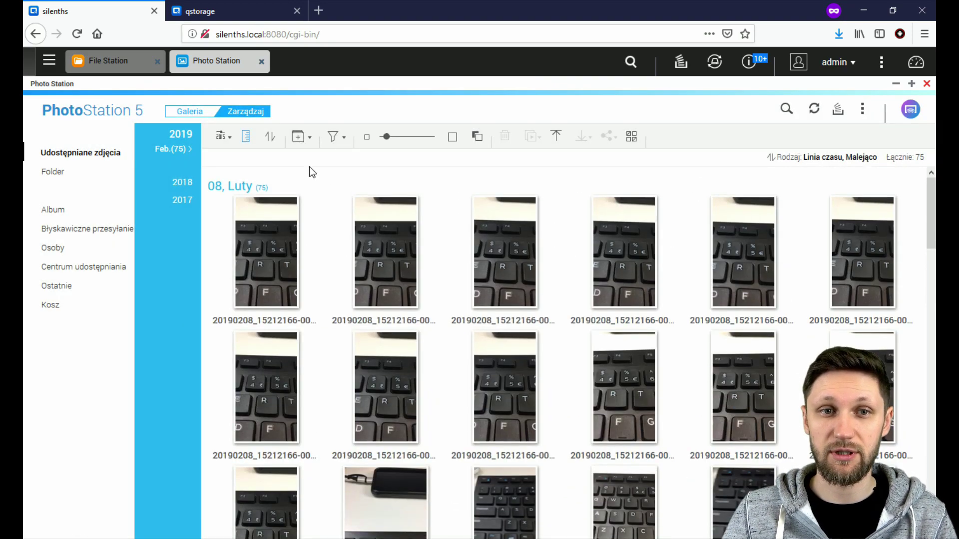
scroll(567, 285, "down", 5)
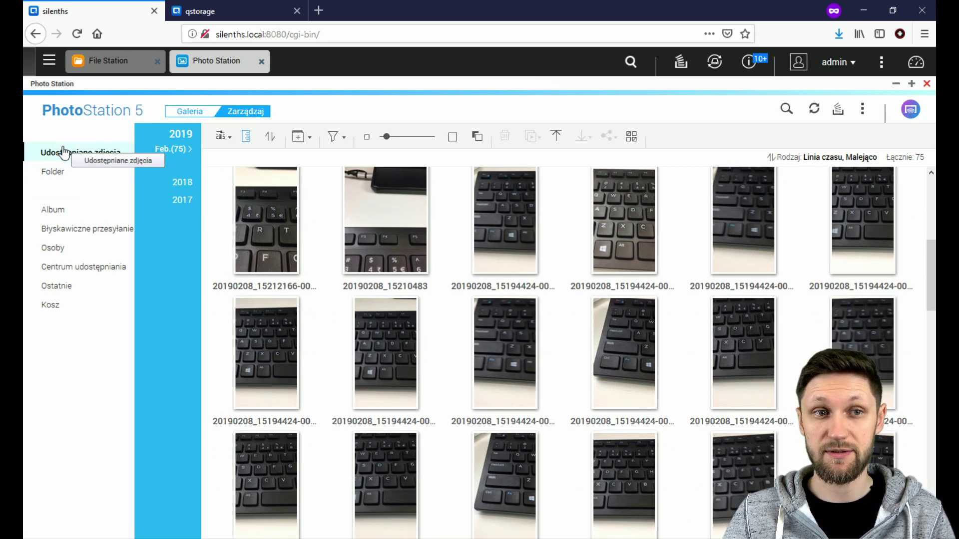
Switch to the folder view and examine the sorting options for Photo - stock without changing the order
left_click(60, 173)
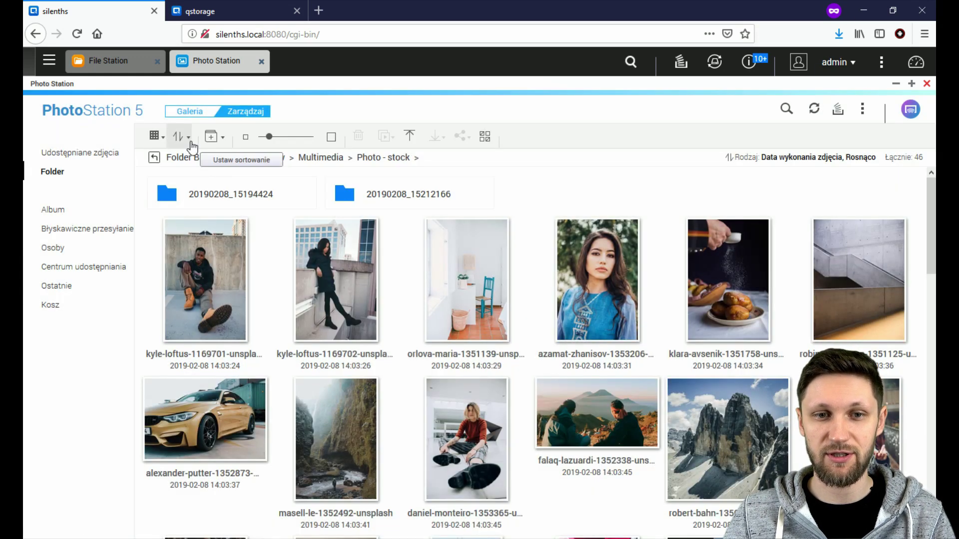
left_click(190, 143)
mouse_move(203, 170)
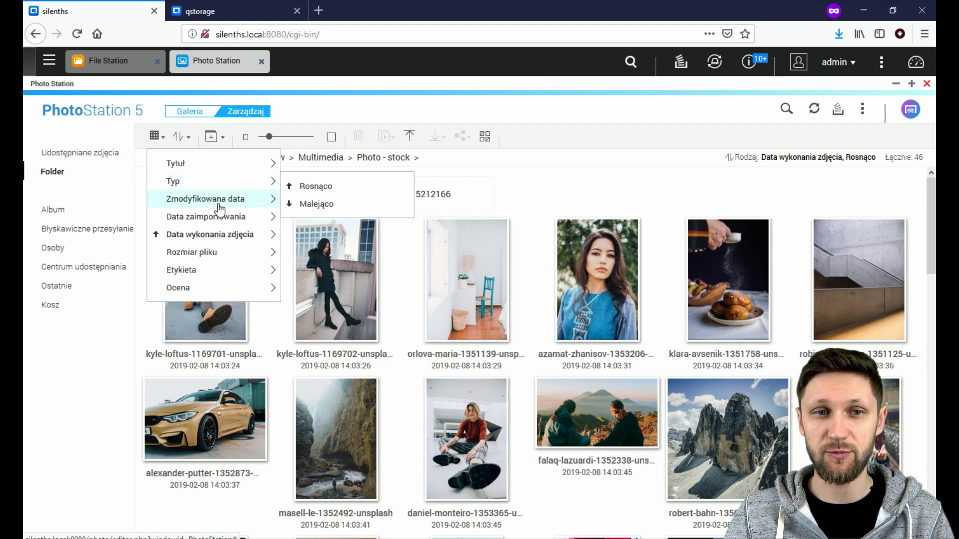
mouse_move(232, 219)
mouse_move(195, 241)
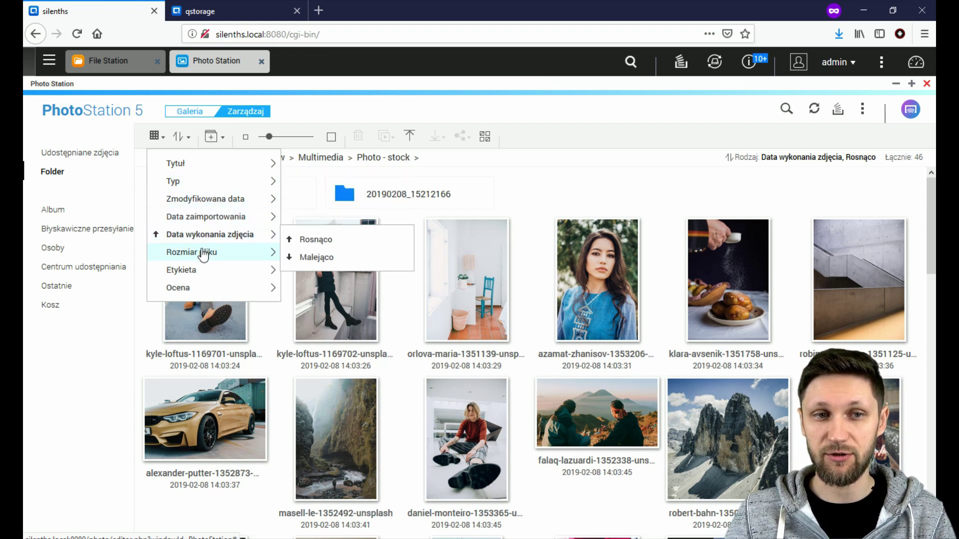
left_click(529, 173)
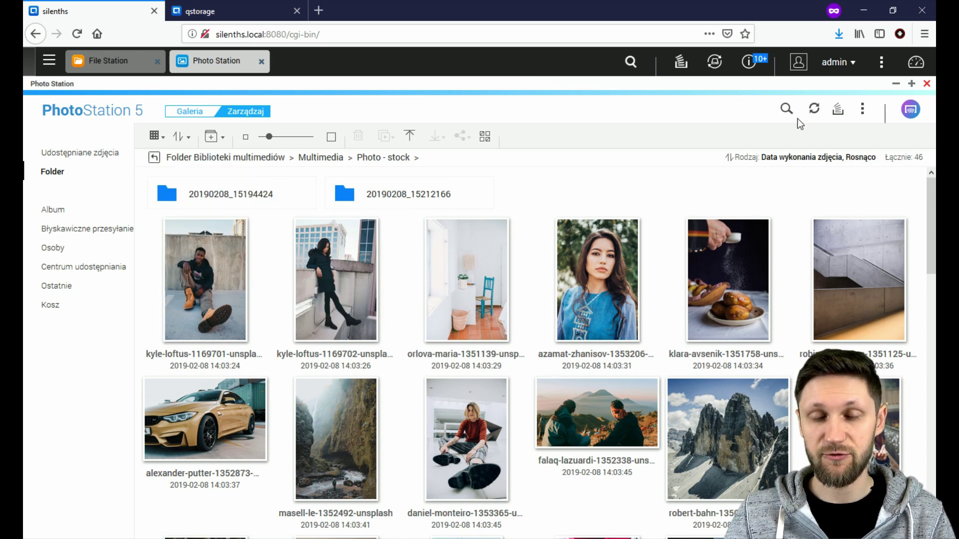
Open the advanced photo search, inspect the photo date and file size criteria, and clear the Dowolny label option
left_click(786, 108)
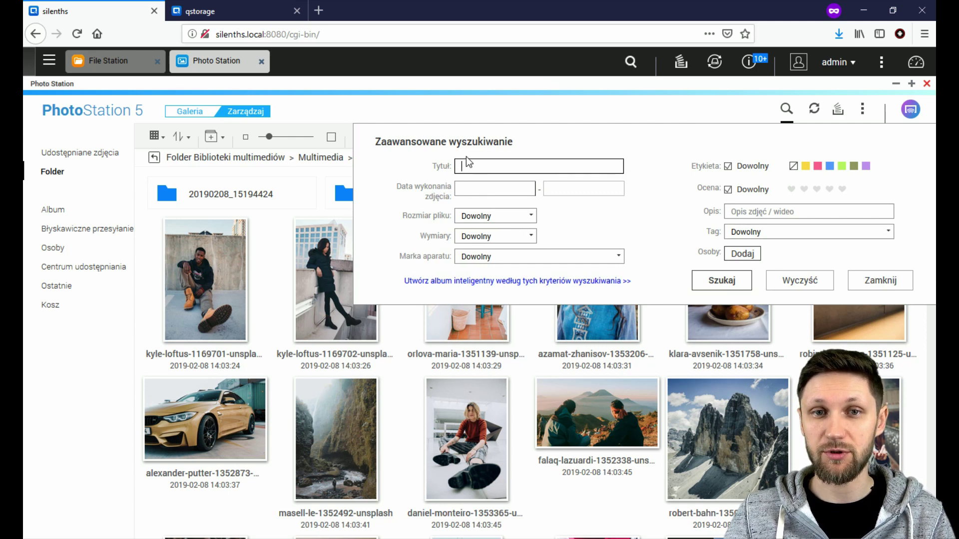
left_click(471, 195)
left_click(536, 199)
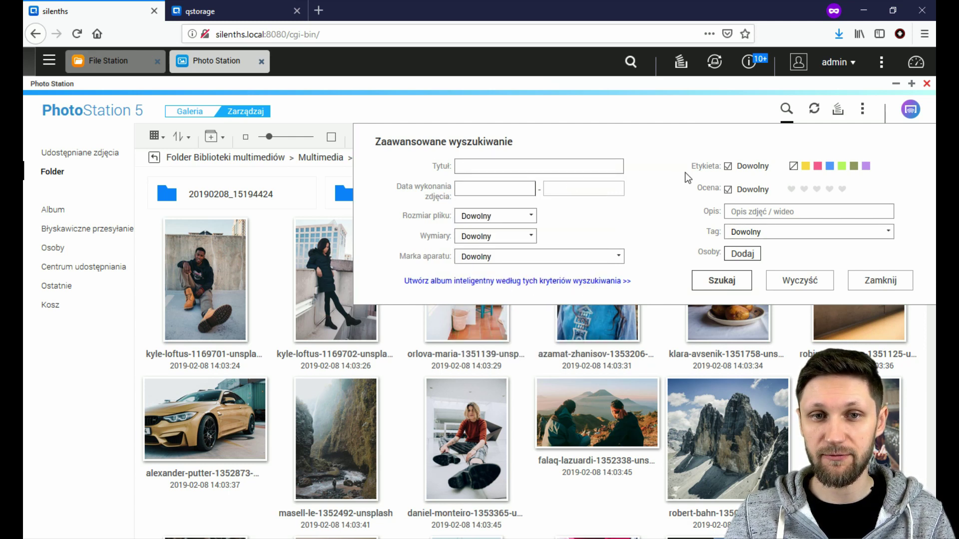
left_click(490, 216)
left_click(490, 216)
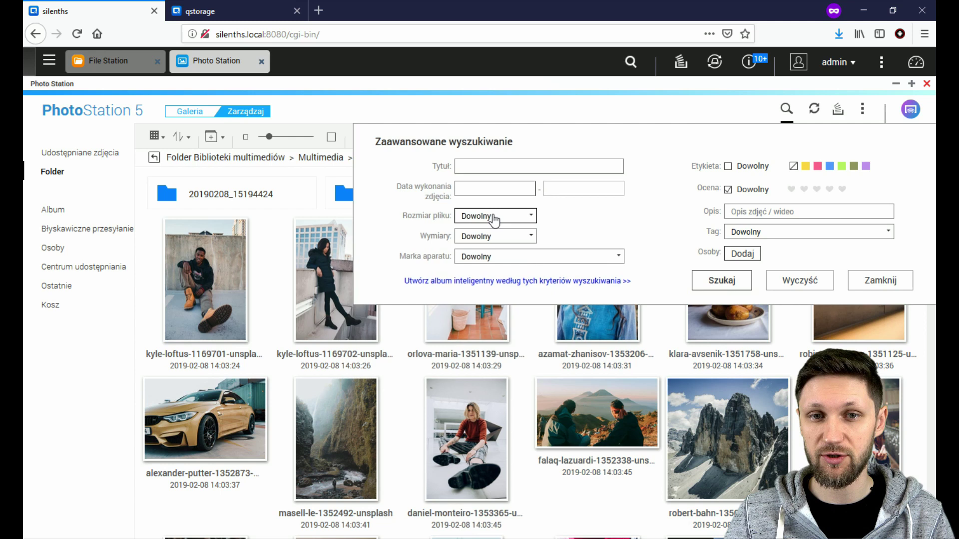
Inspect the dimensions and camera make criteria, leaving both at Dowolny, and close the advanced search
left_click(491, 240)
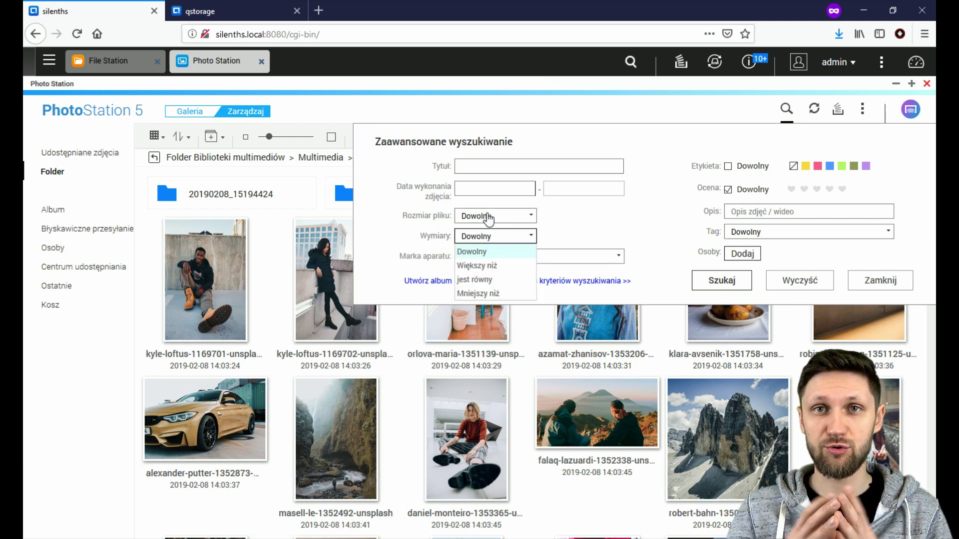
left_click(511, 250)
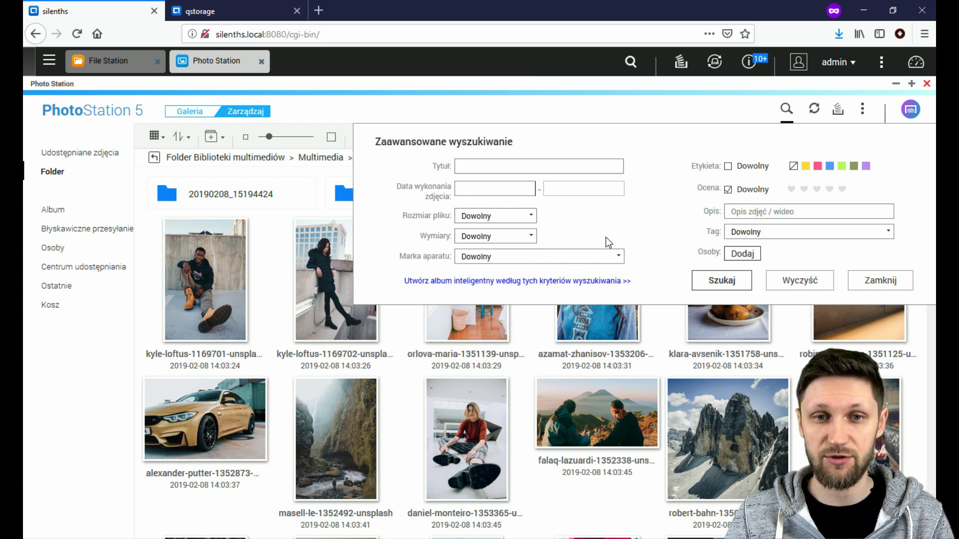
left_click(523, 257)
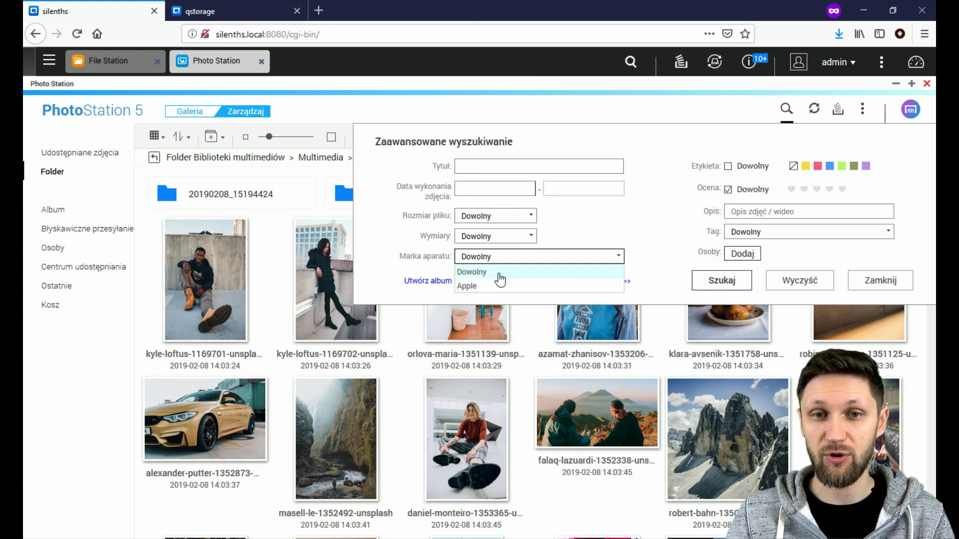
left_click(499, 273)
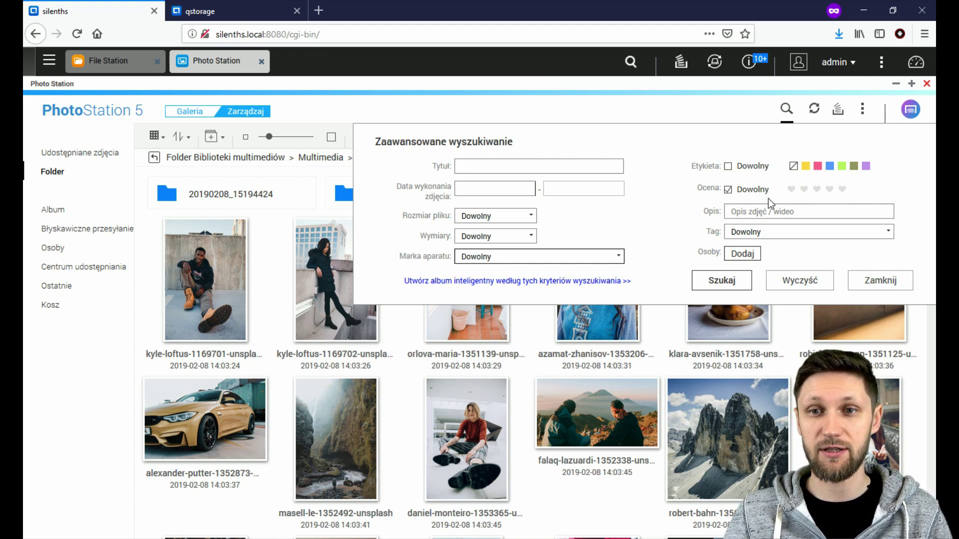
left_click(880, 281)
Open the albums view, check the album creation options and select the QNAP album
left_click(75, 209)
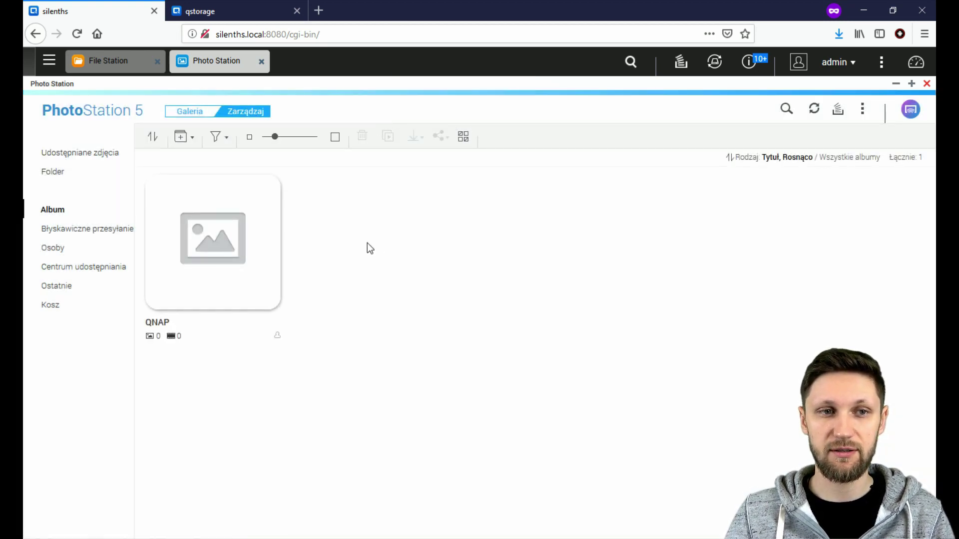
left_click(192, 140)
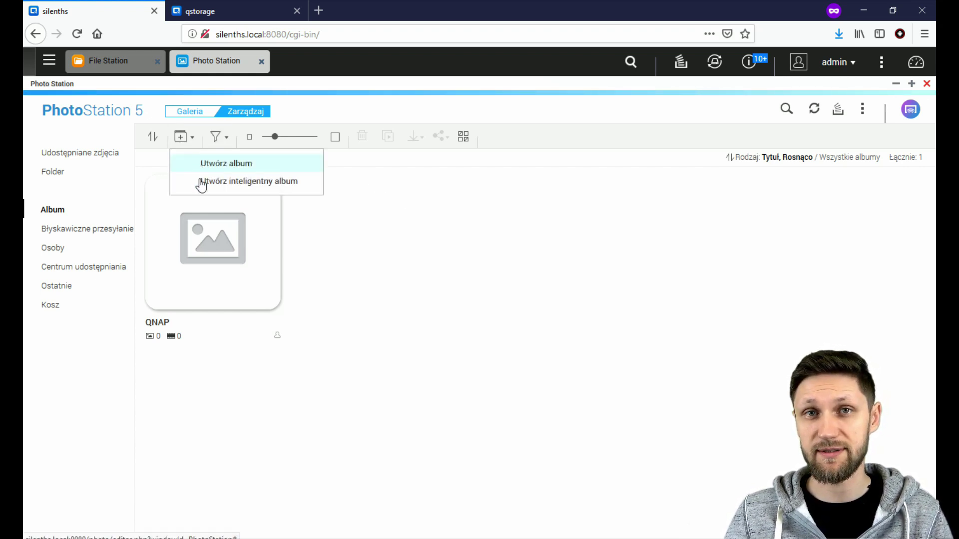
left_click(396, 225)
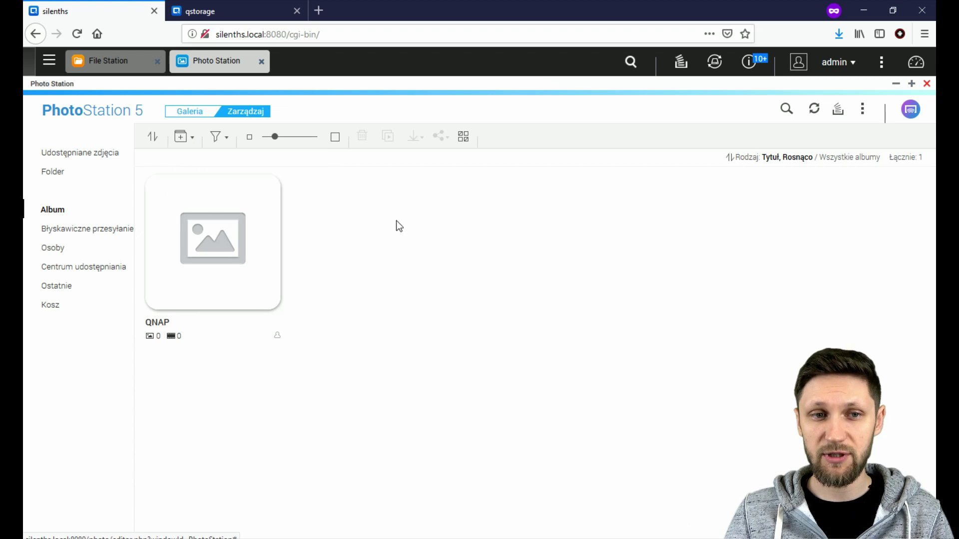
left_click(212, 235)
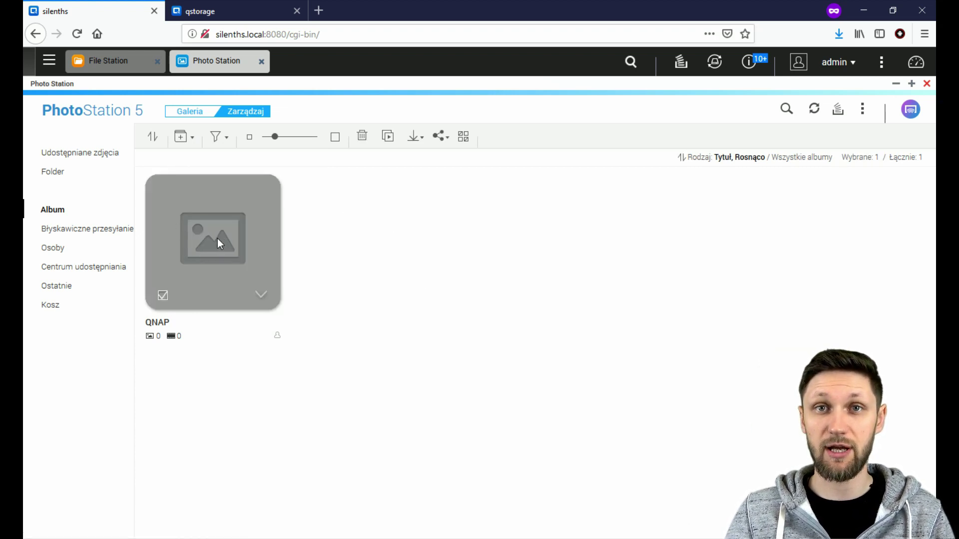
Check the QNAP album's action options and open the TBS-453DX folder inside Multimedia > Photo - QNAP
left_click(261, 296)
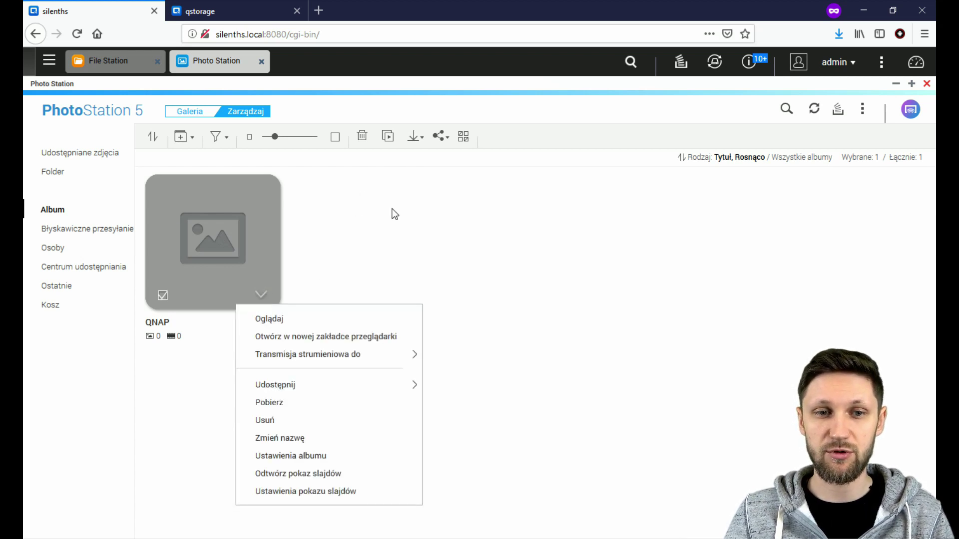
left_click(436, 231)
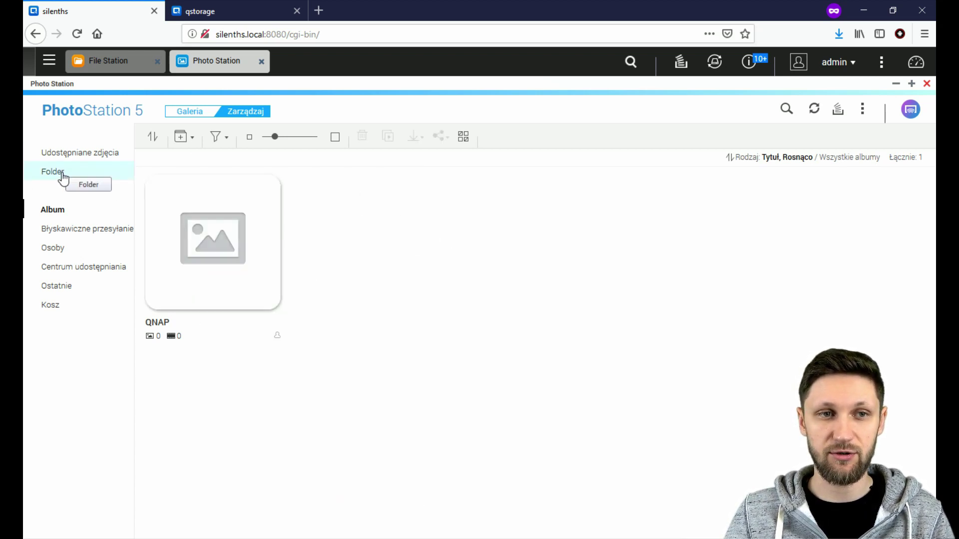
left_click(55, 172)
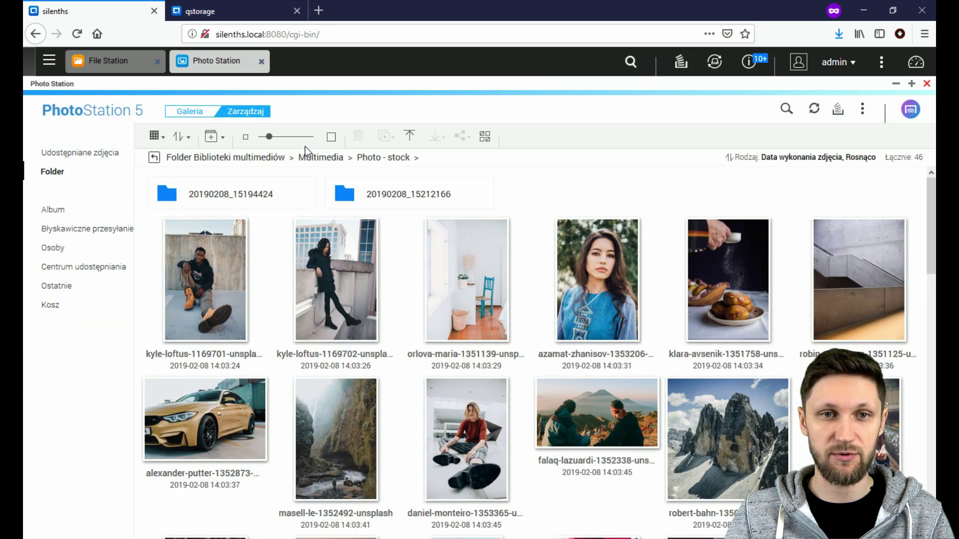
double_click(234, 193)
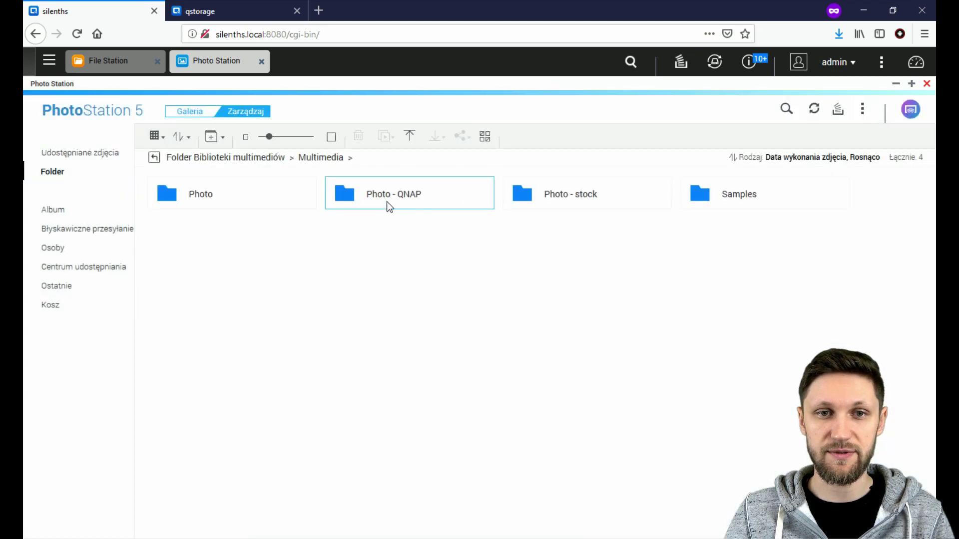
double_click(394, 204)
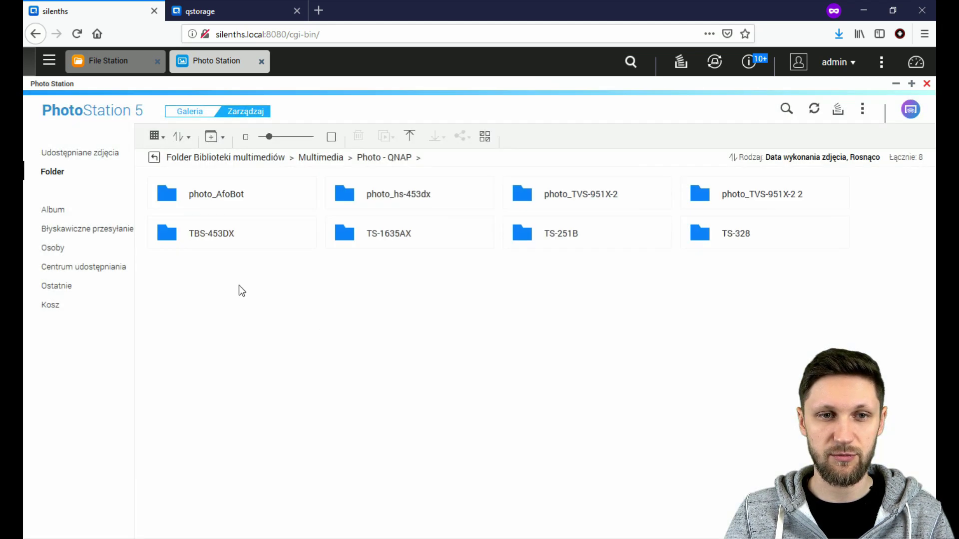
double_click(227, 239)
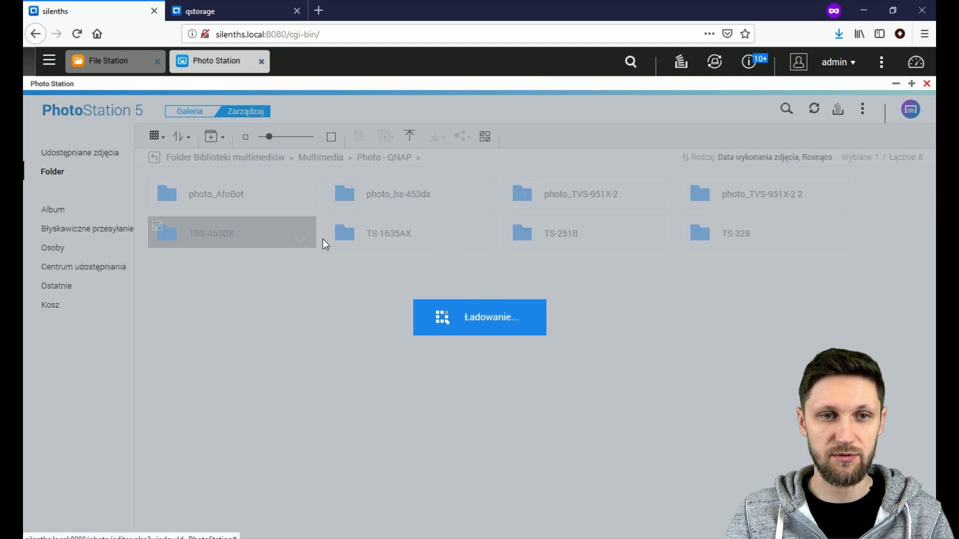
Select all photos in the TBS-453DX folder and add them to the QNAP album
key("ctrl+a")
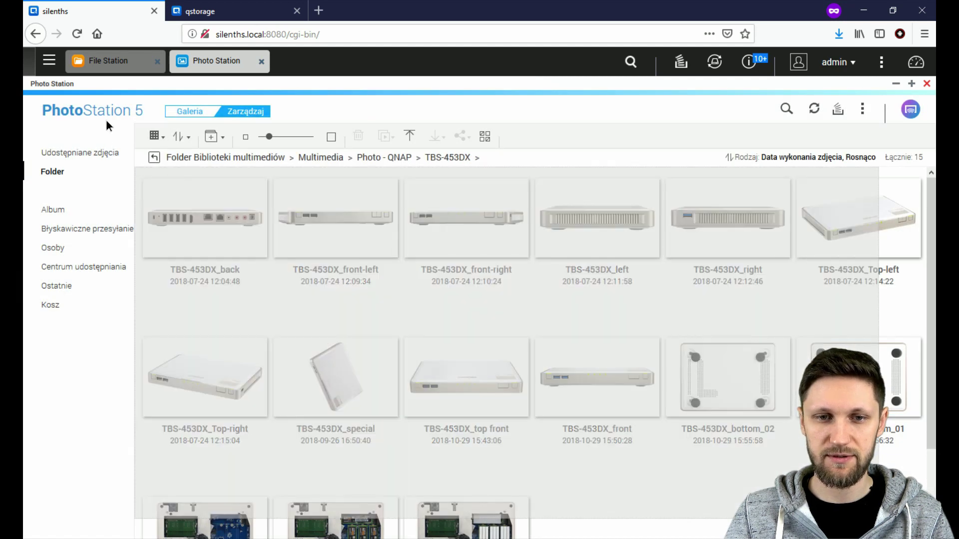
right_click(328, 196)
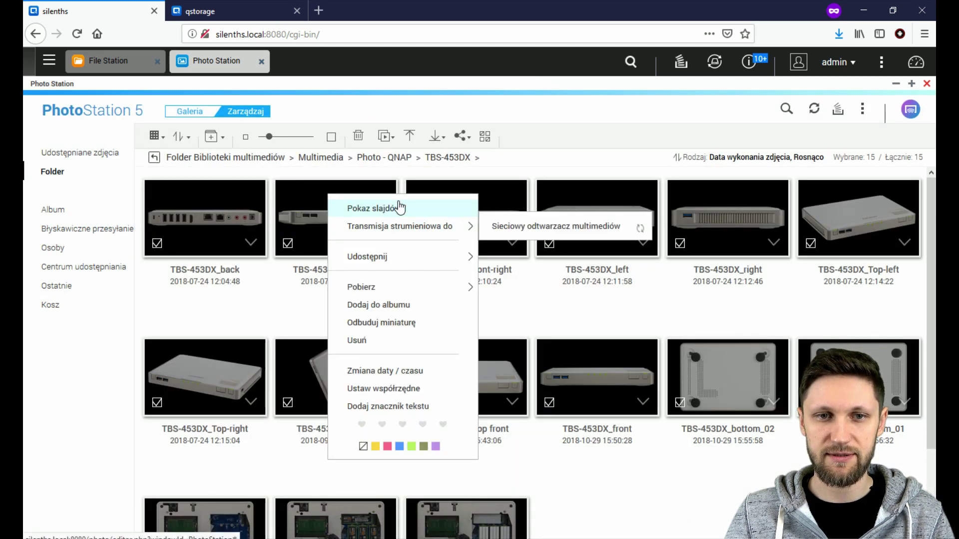
left_click(432, 305)
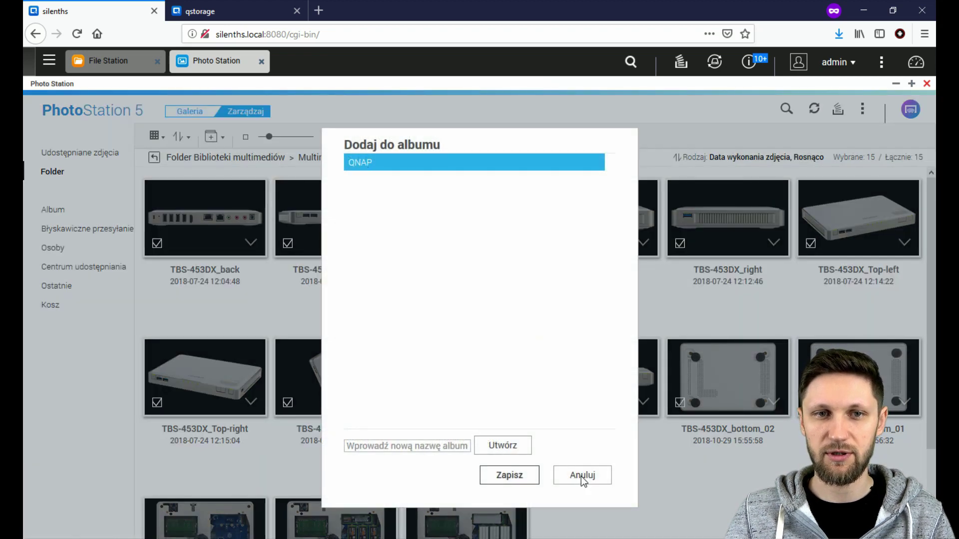
left_click(526, 477)
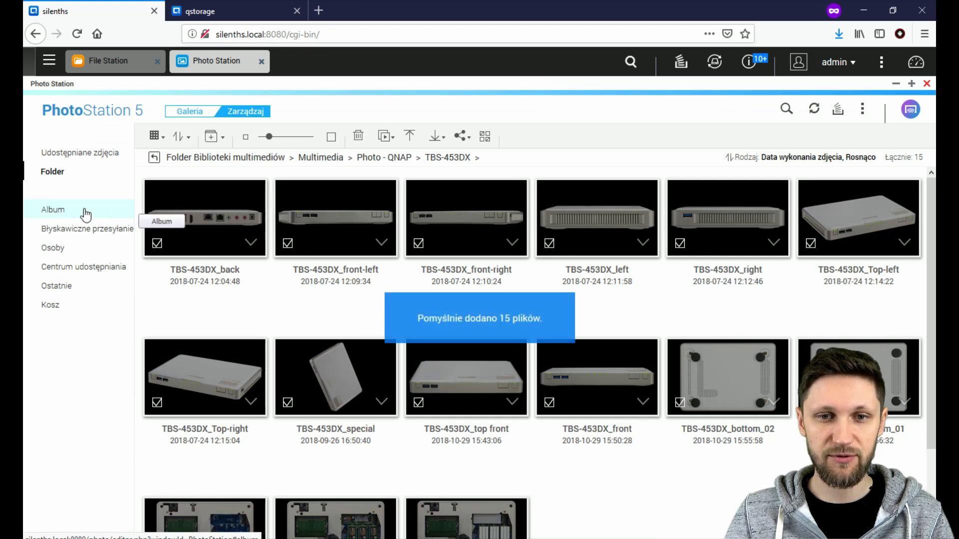
Play the QNAP album from the albums view as a slideshow, advance one photo and exit the slideshow
left_click(86, 213)
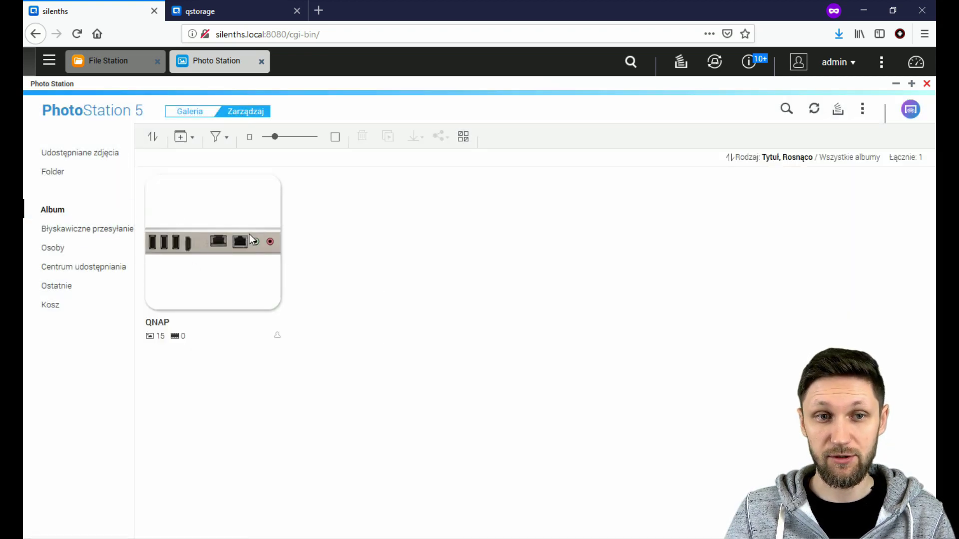
right_click(236, 240)
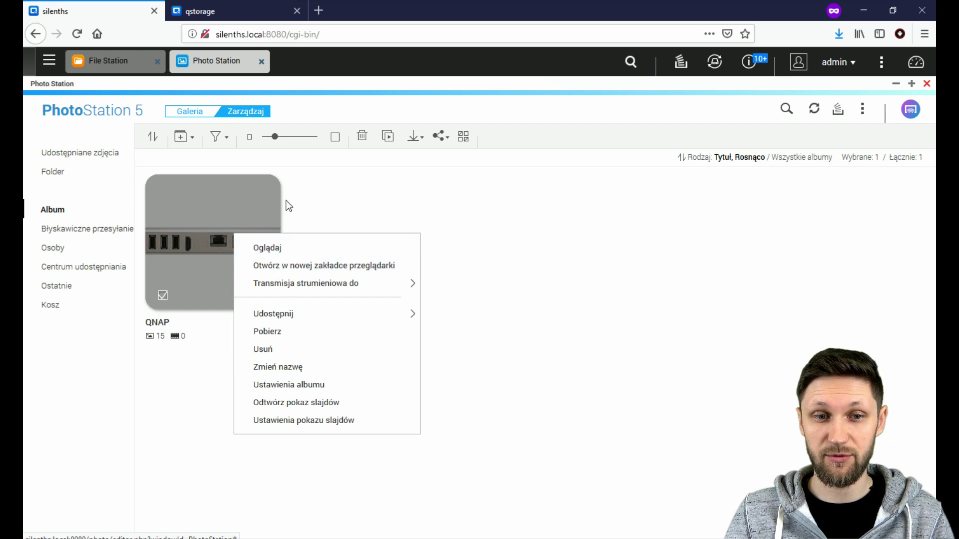
left_click(305, 403)
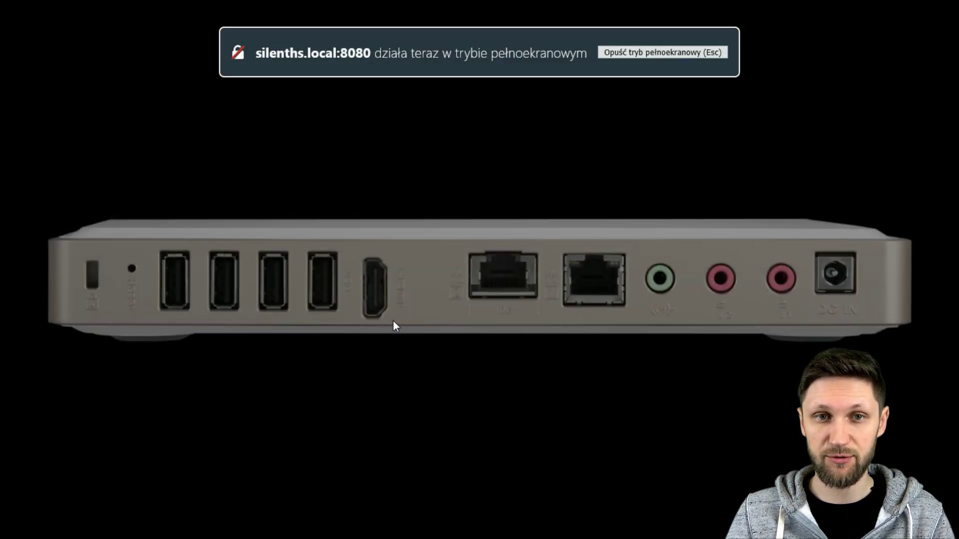
left_click(480, 506)
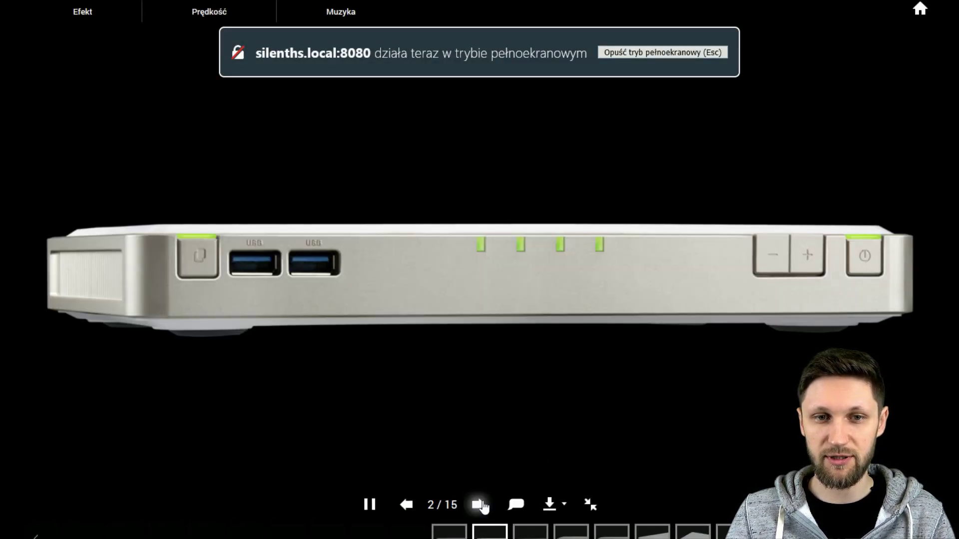
left_click(920, 11)
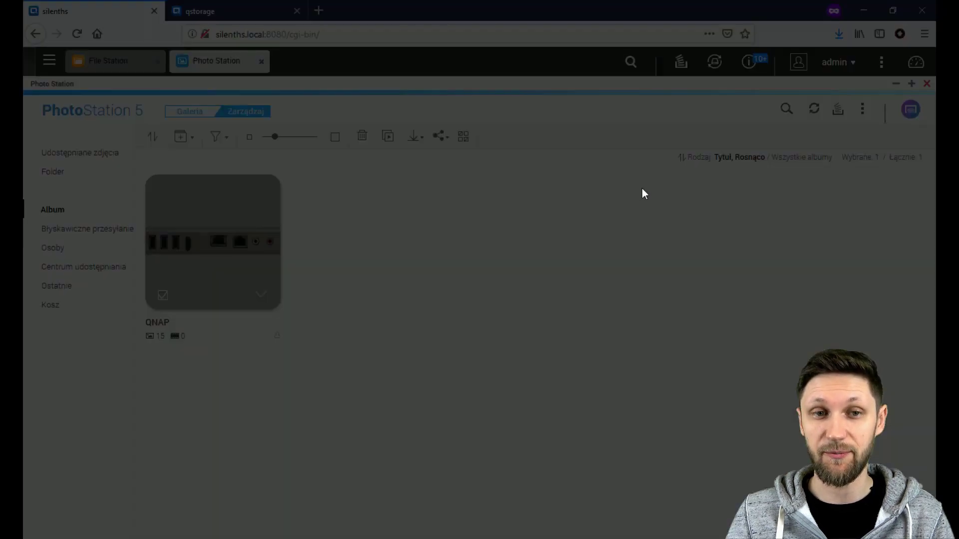
Inspect the network media players available for streaming the QNAP album without starting a stream
left_click(261, 296)
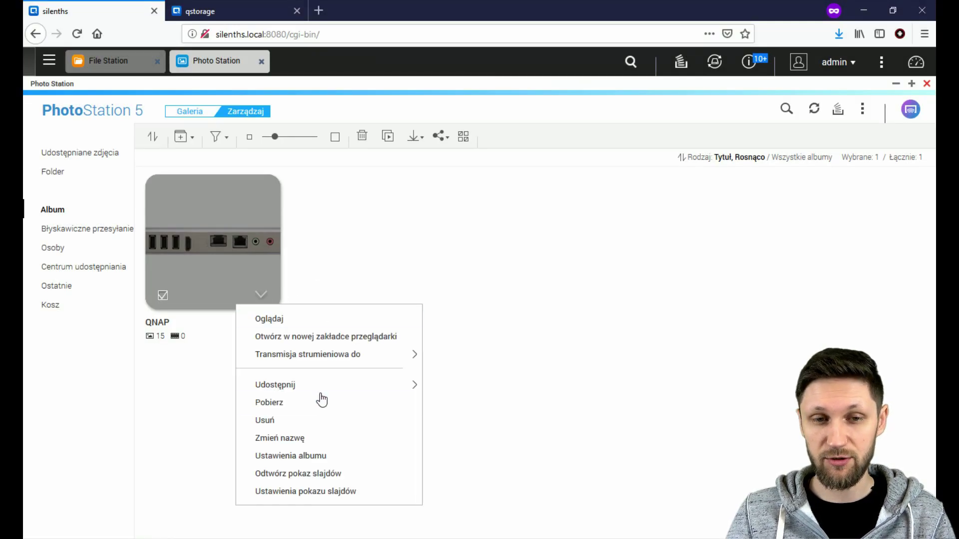
mouse_move(337, 363)
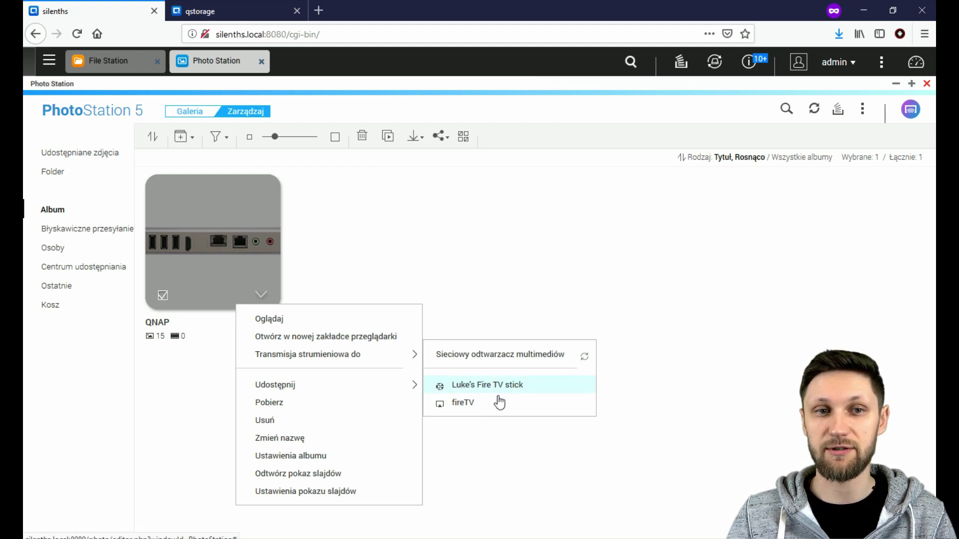
left_click(437, 228)
Start creating a smart album and name it zdjęcia
left_click(192, 137)
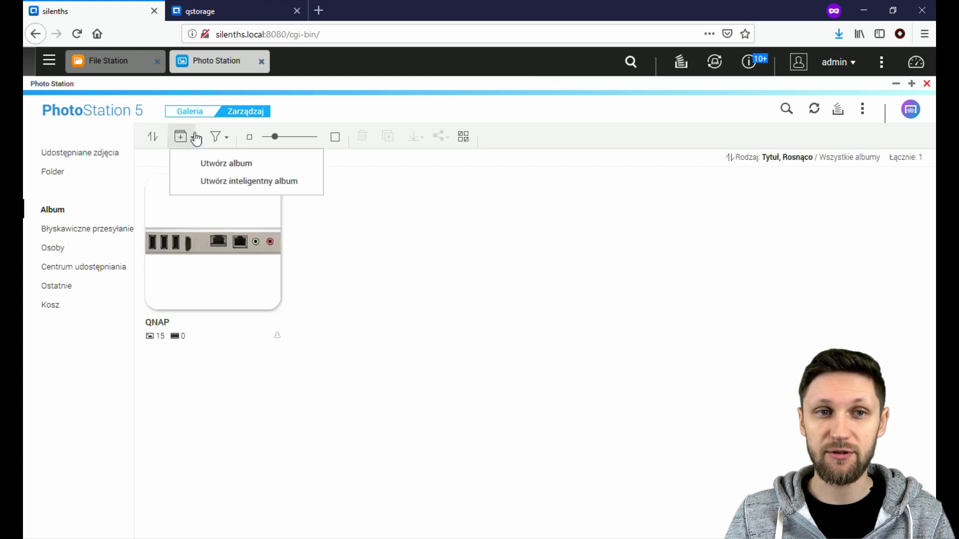
left_click(222, 184)
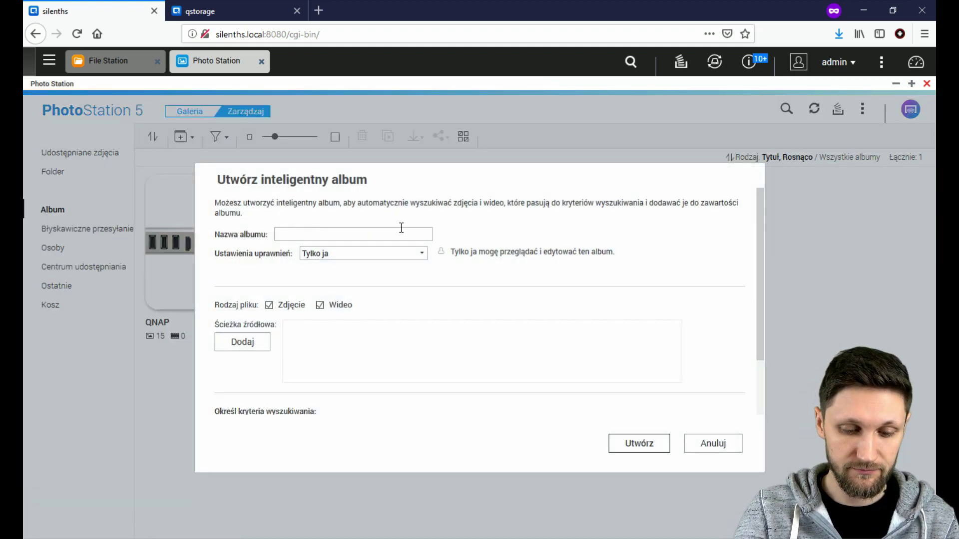
type("zdję")
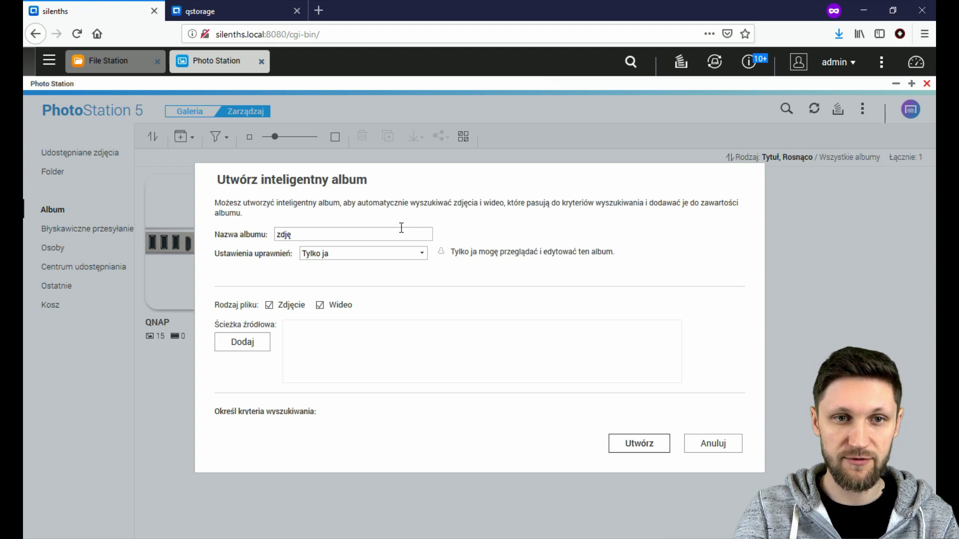
type("cia")
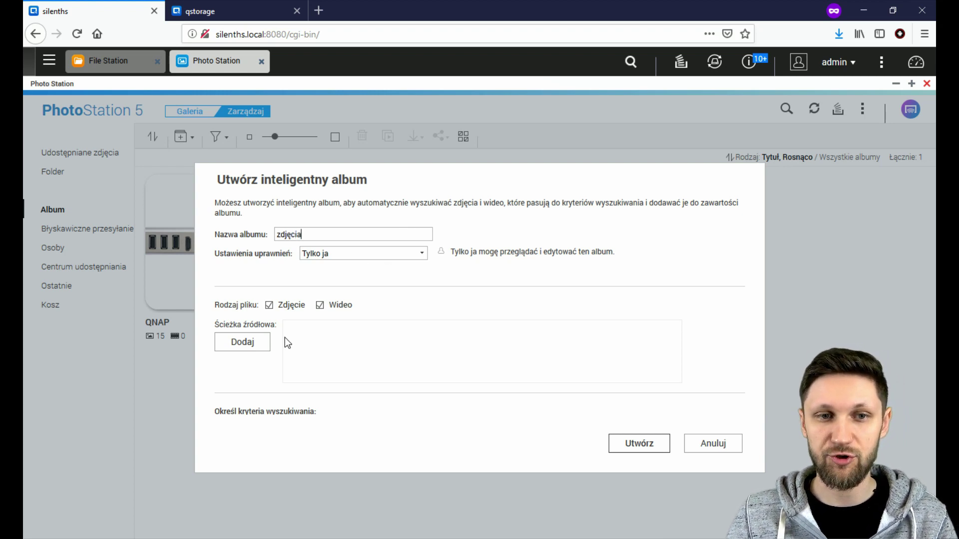
Add the Multimedia folder under Udostępniane zdjęcia as the smart album's source path
left_click(258, 344)
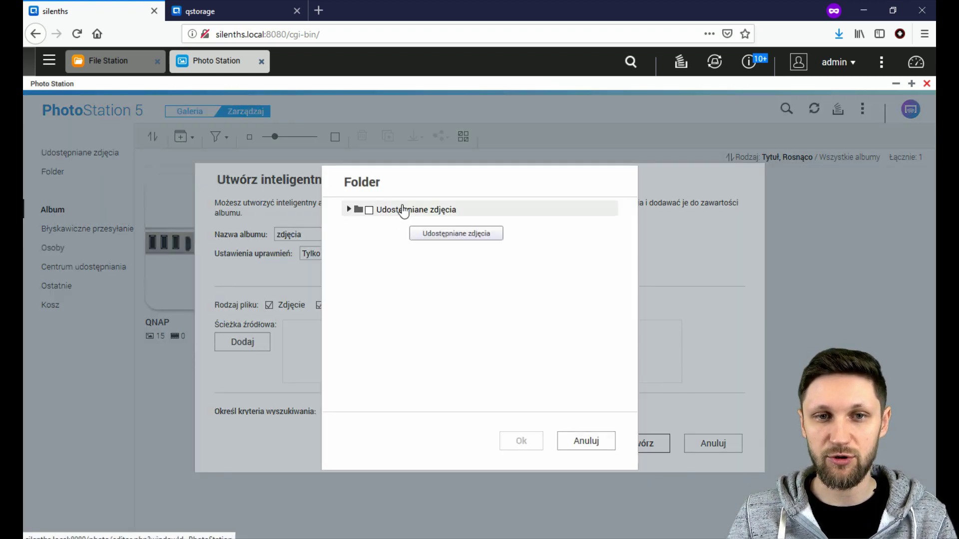
left_click(355, 212)
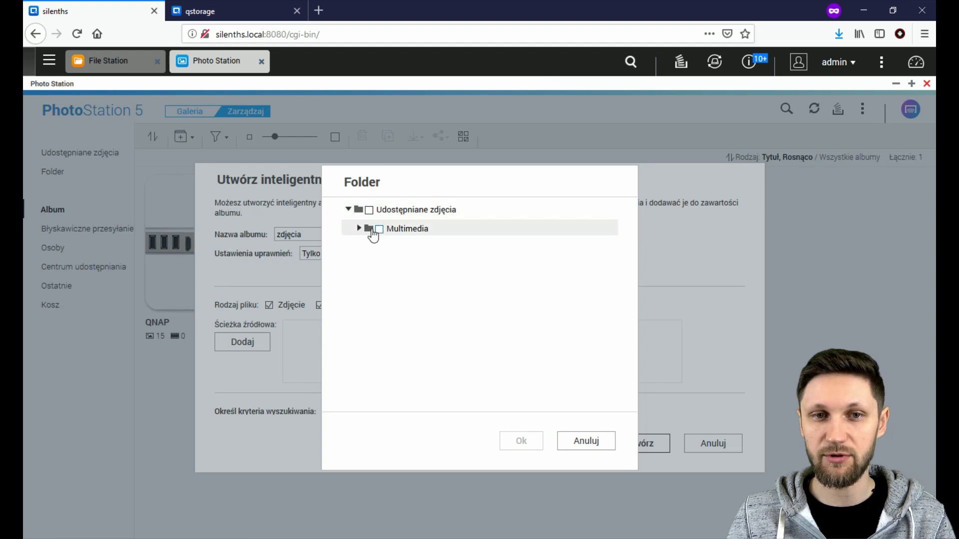
left_click(362, 229)
left_click(379, 229)
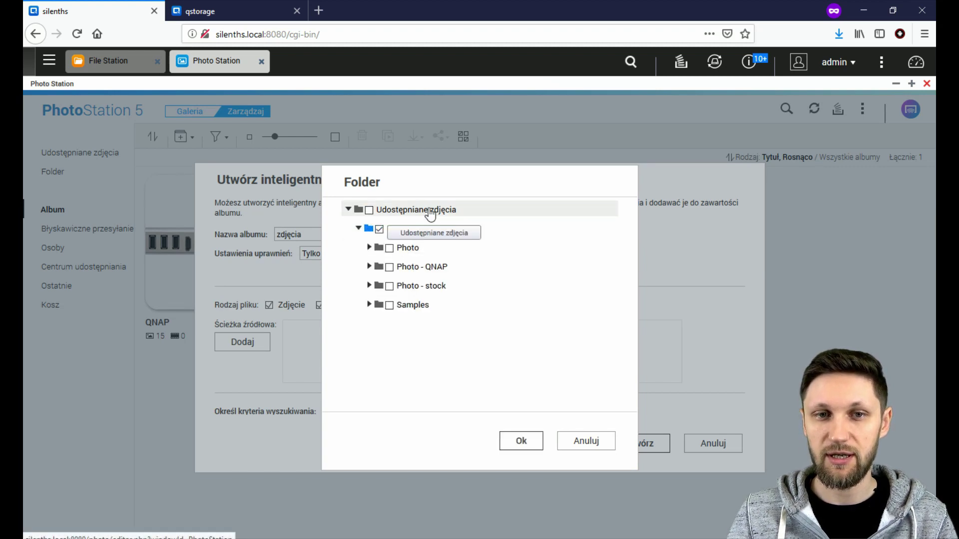
left_click(535, 449)
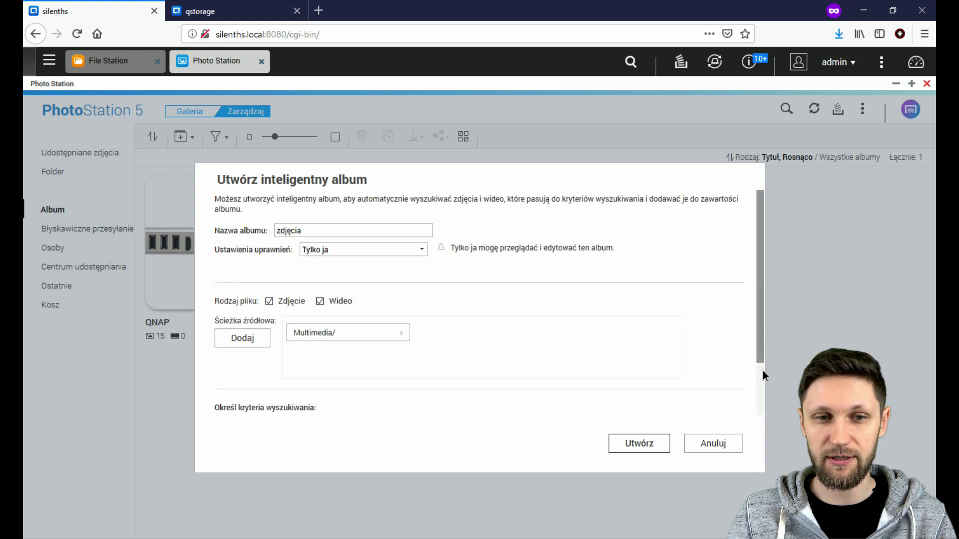
Add a Rozmiar pliku search criterion to the smart album, matching files larger than (Większy niż) 500 KB
scroll(346, 389, "down", 3)
left_click(241, 363)
left_click(310, 362)
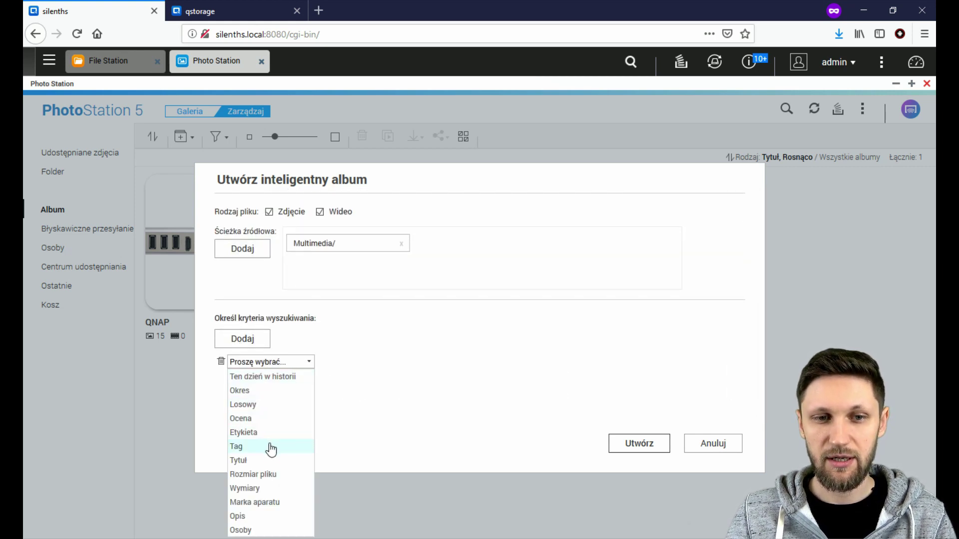
left_click(283, 476)
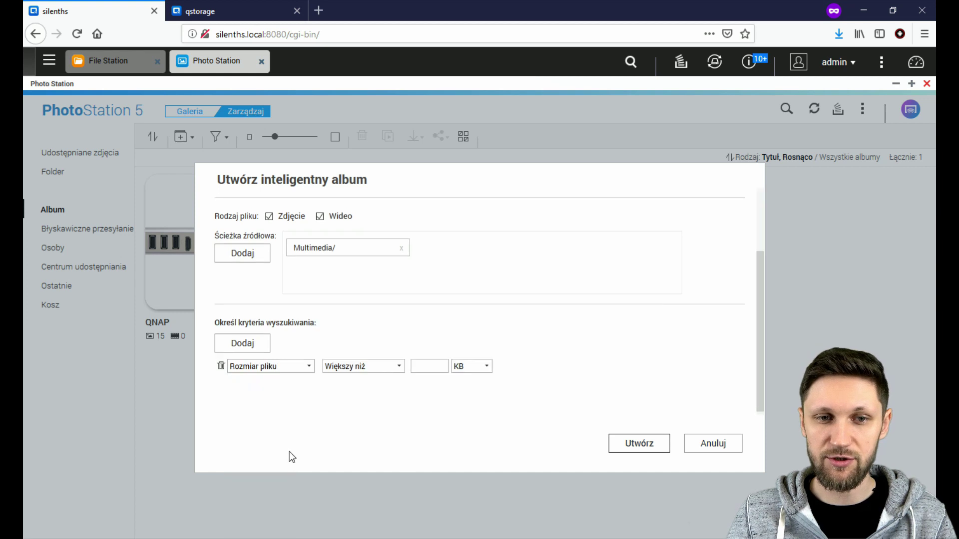
left_click(429, 372)
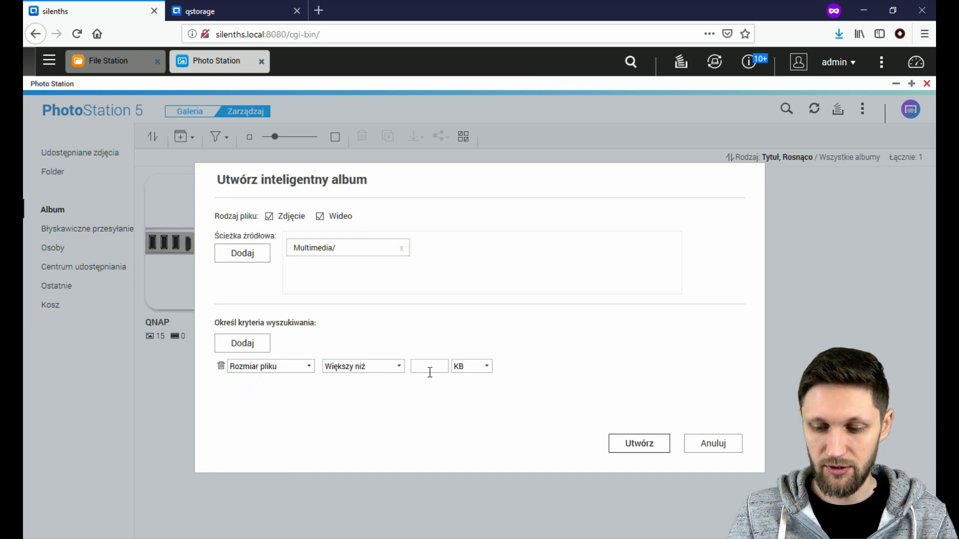
type("500")
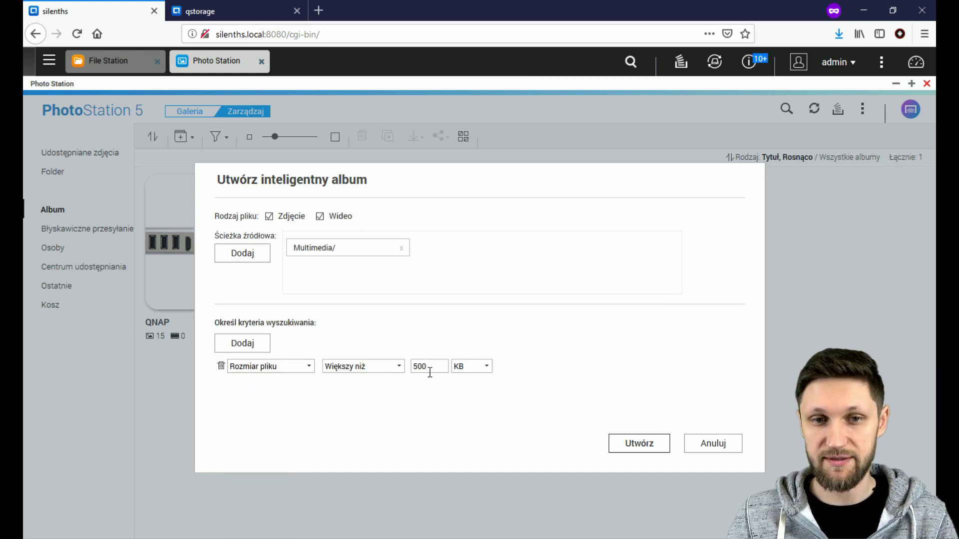
Add a Marka aparatu criterion set to Apple and create the smart album
left_click(253, 342)
left_click(300, 362)
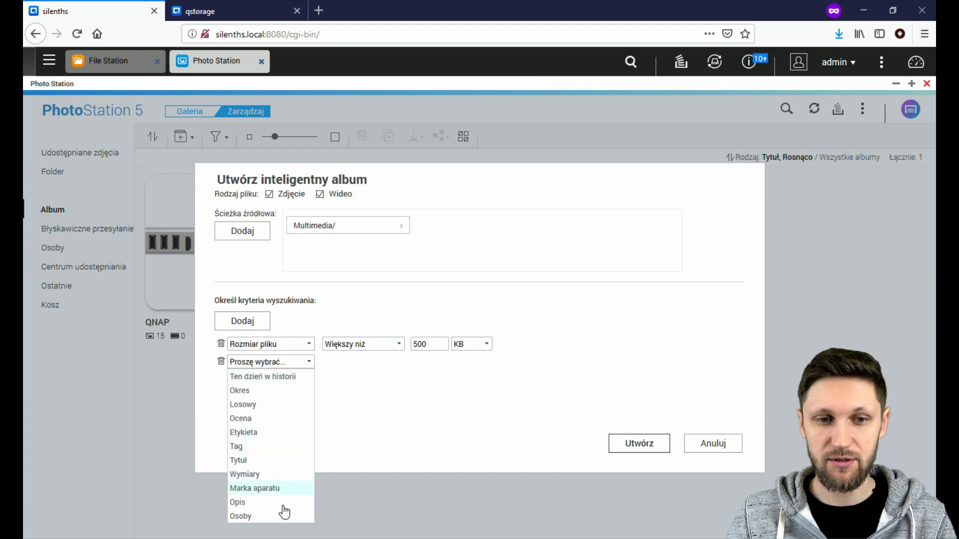
left_click(270, 488)
left_click(362, 370)
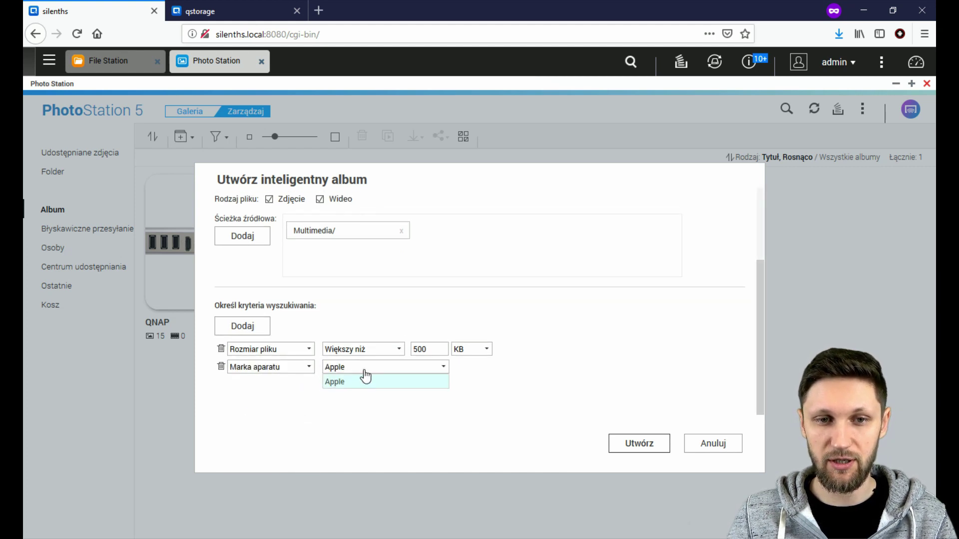
left_click(366, 376)
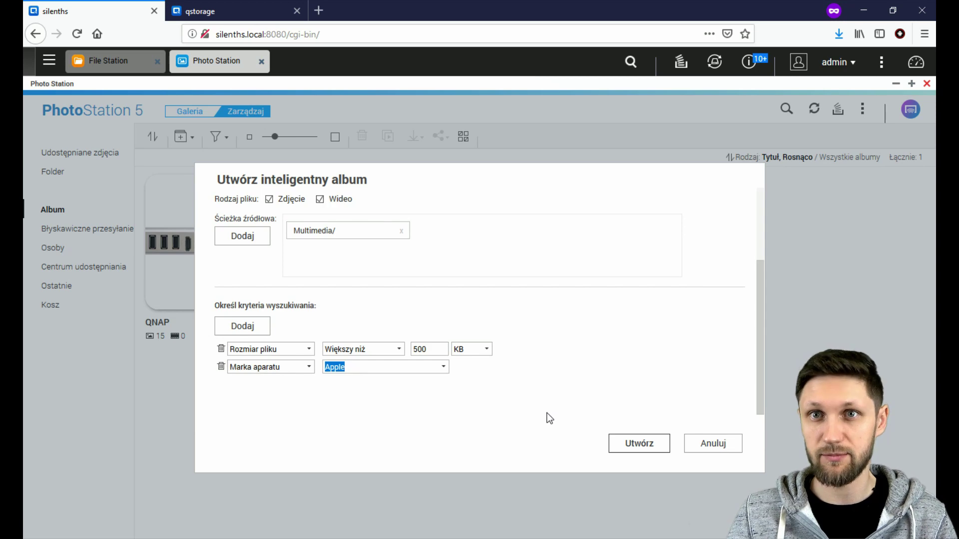
left_click(643, 443)
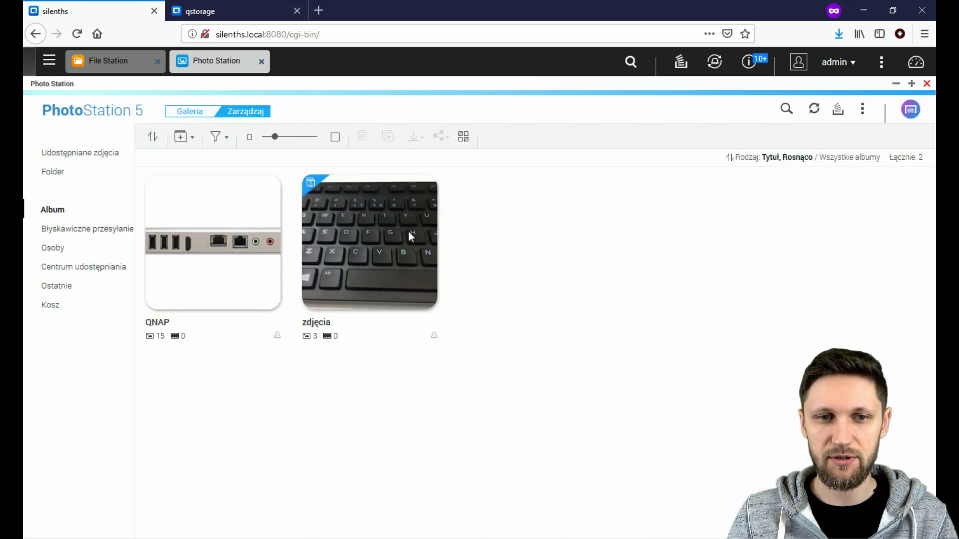
View the photos collected in the zdjęcia album and open the Osoby page to read its face recognition requirements
double_click(389, 237)
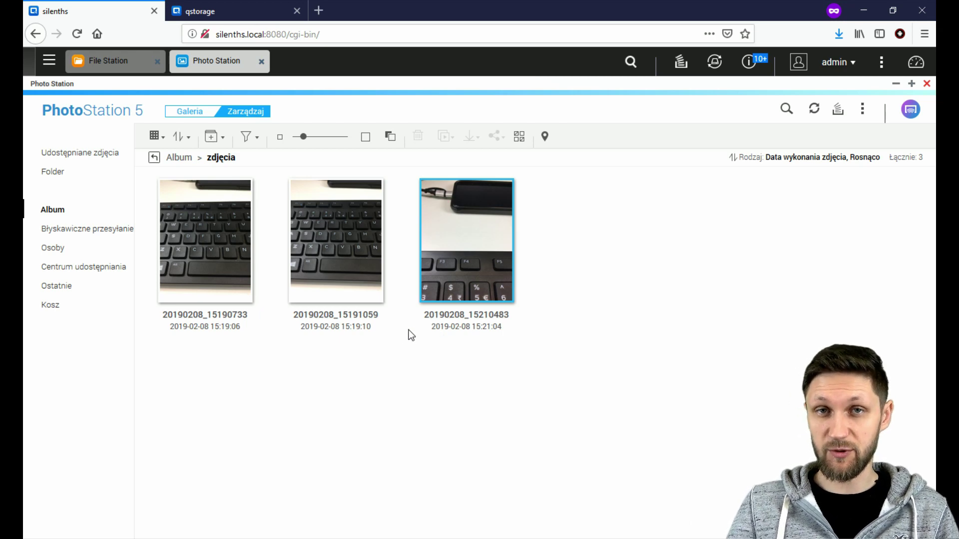
left_click(55, 249)
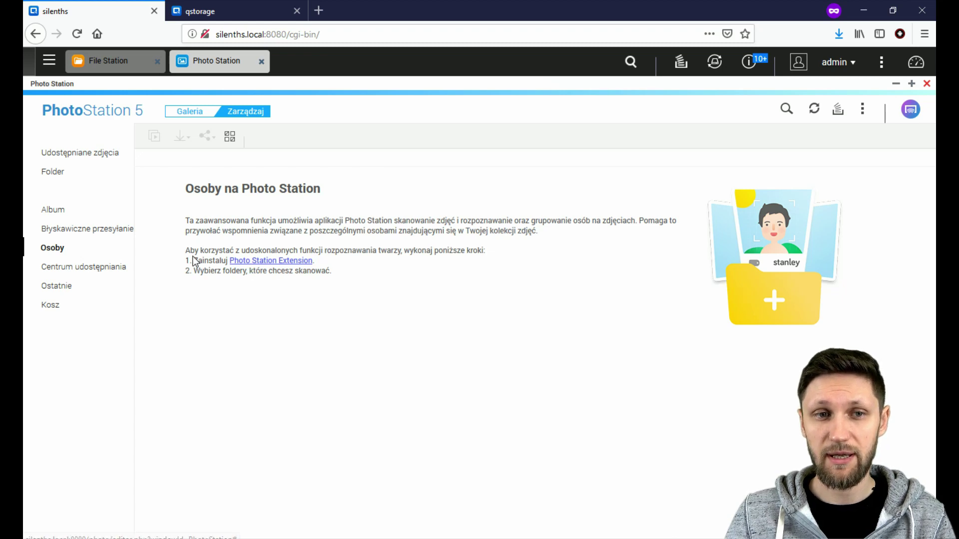
Install the Photo Station Extension multimedia add-on, view its details, and close the control panel
left_click(253, 262)
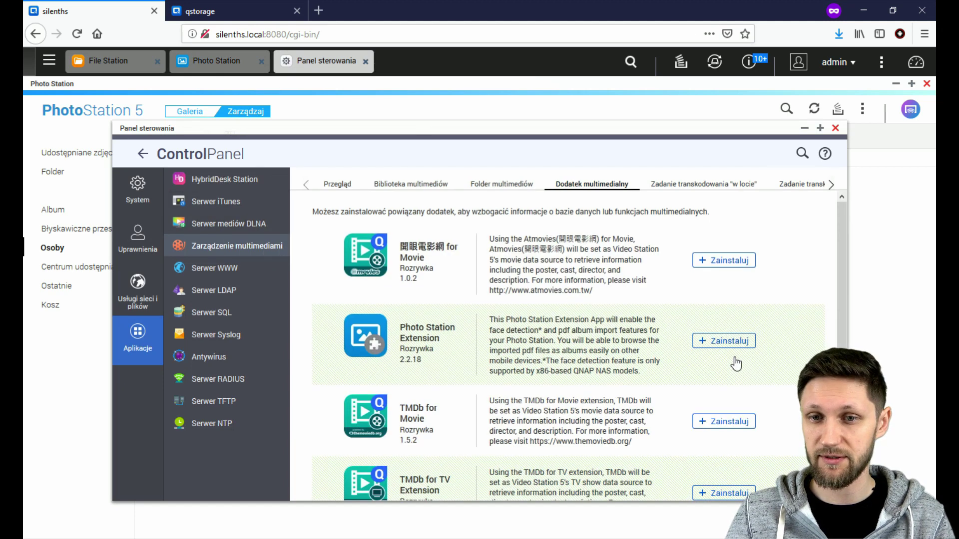
left_click(727, 344)
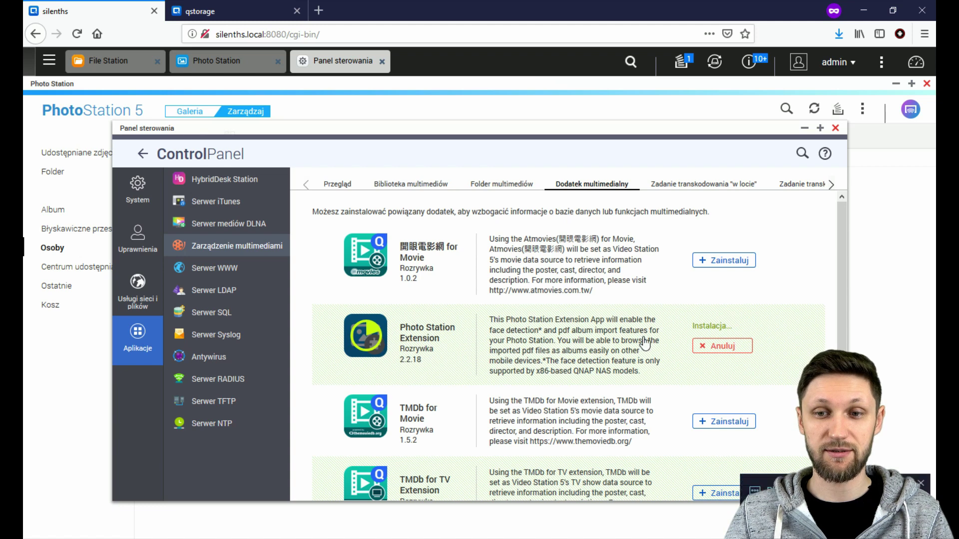
mouse_move(435, 334)
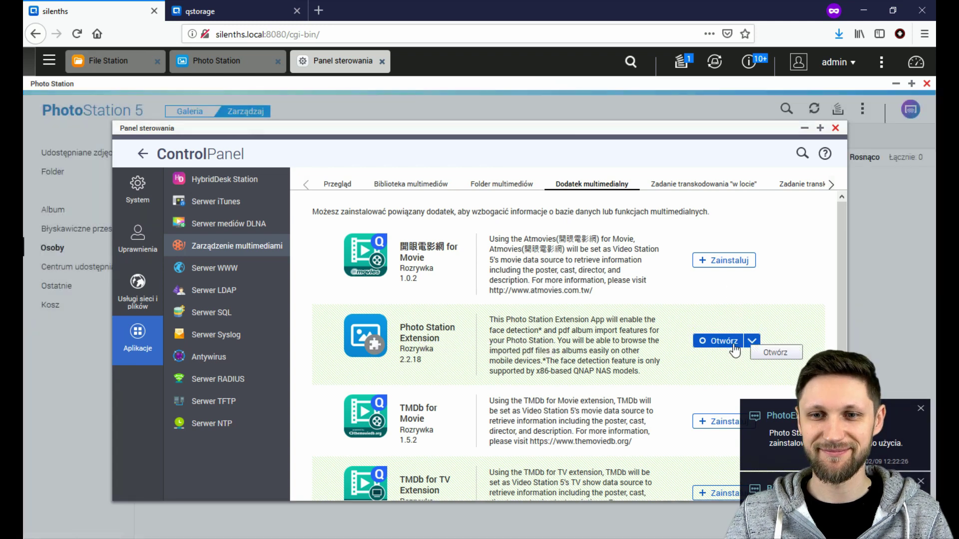
left_click(734, 342)
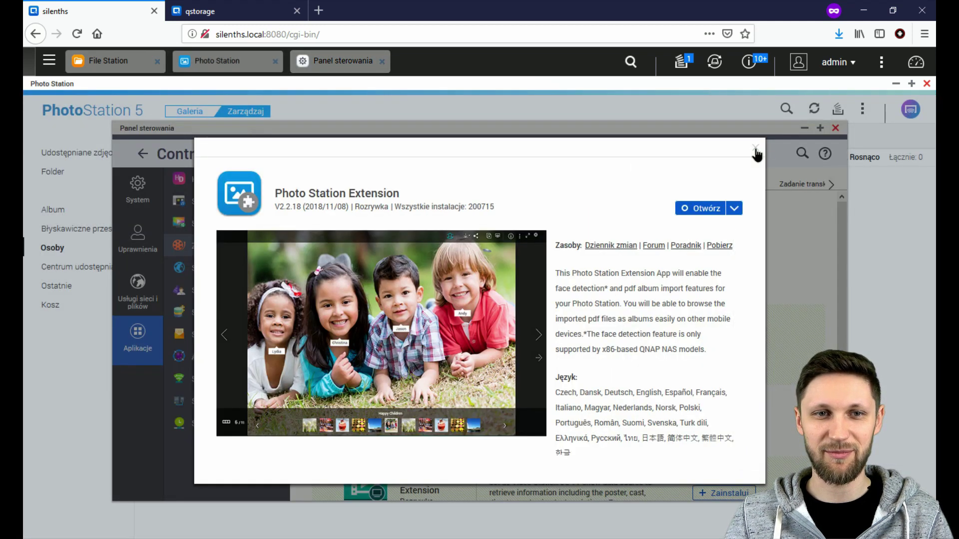
left_click(758, 149)
left_click(835, 129)
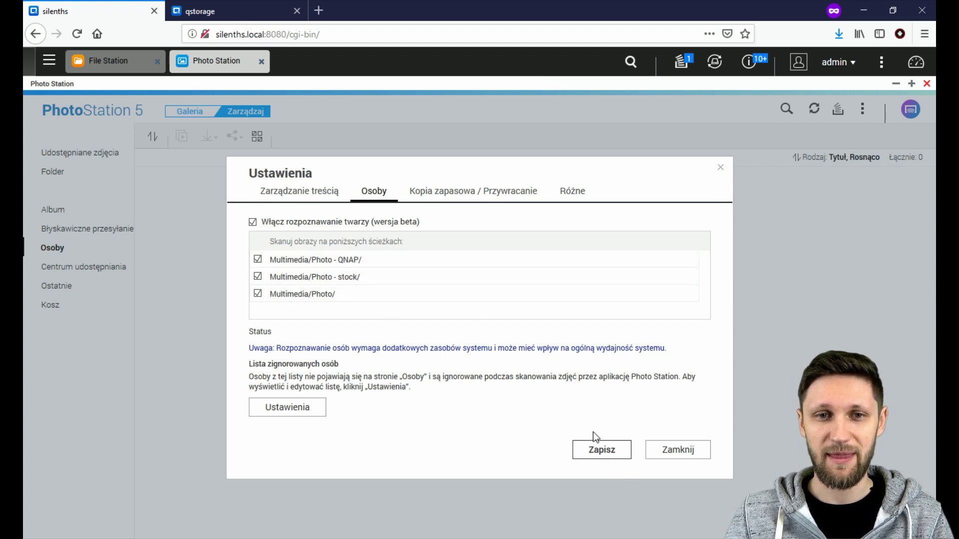
Save face recognition for Multimedia/Photo - QNAP, Multimedia/Photo - stock and Multimedia/Photo, and refresh the Sugestie page to load recognized people
left_click(601, 452)
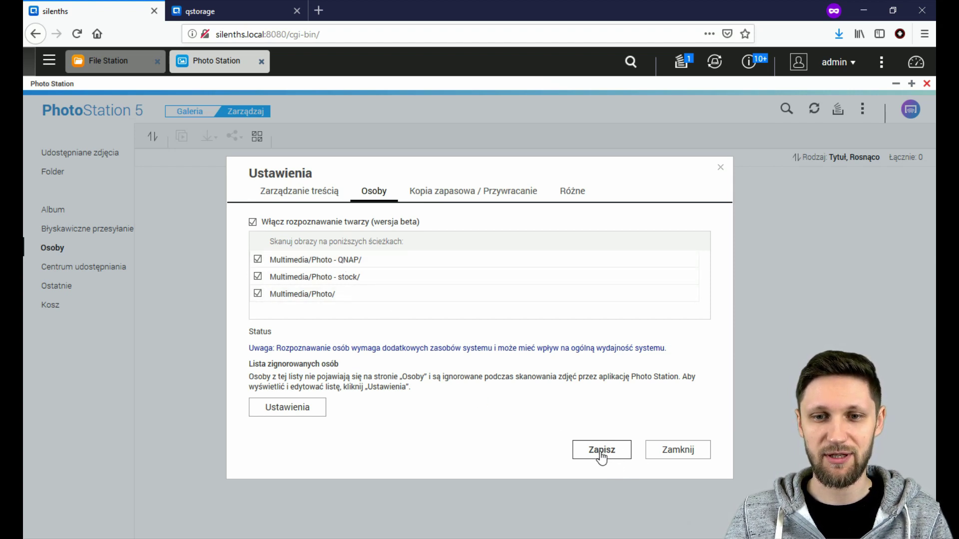
left_click(664, 459)
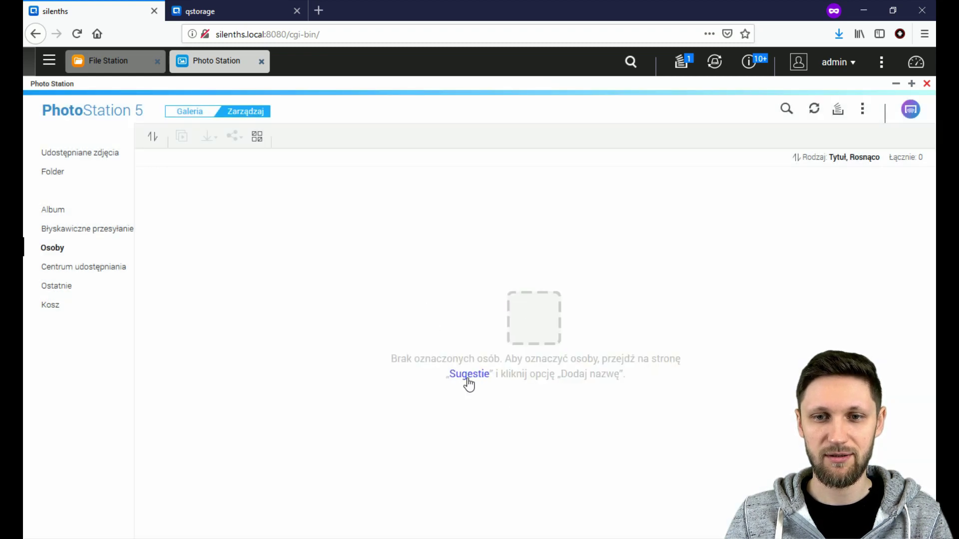
left_click(467, 378)
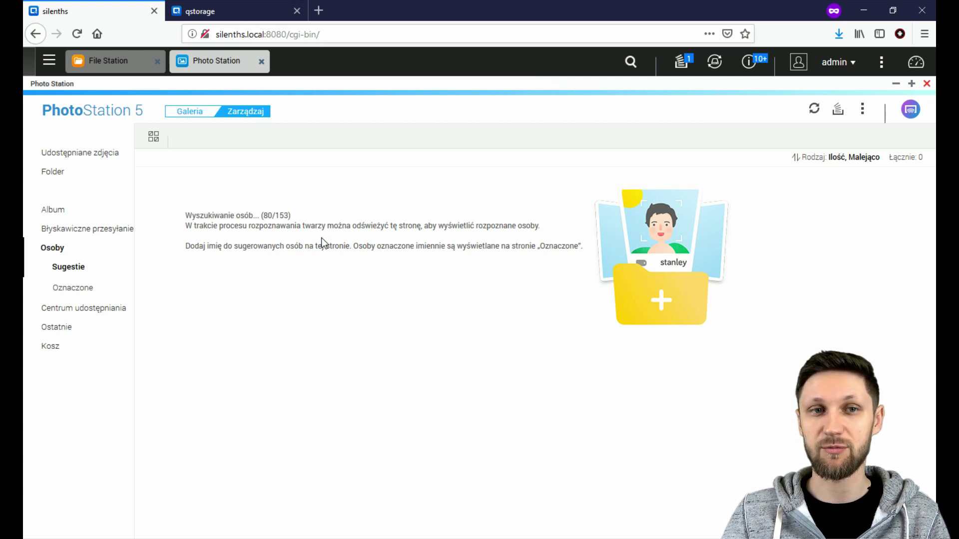
left_click(813, 110)
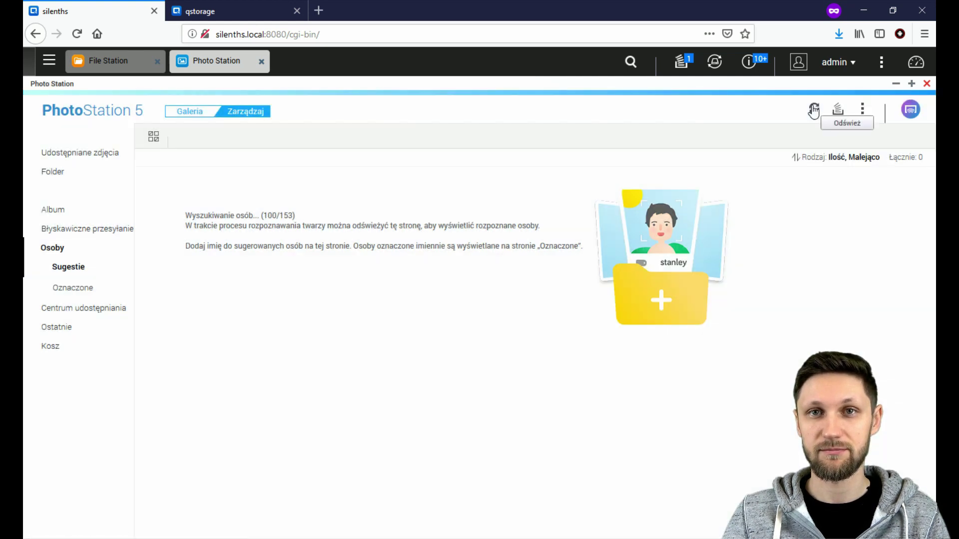
left_click(812, 110)
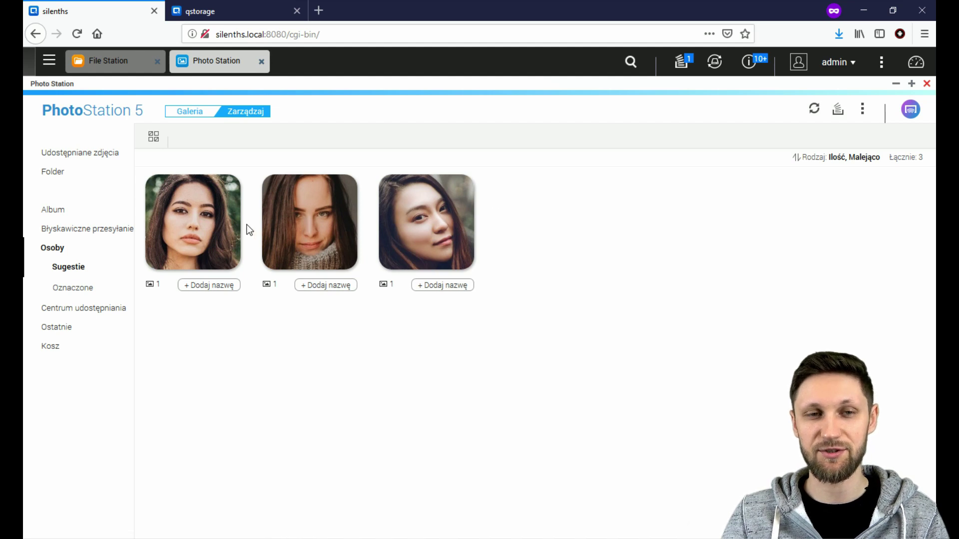
Add a first name to each of the three suggested faces on the Sugestie page
left_click(201, 289)
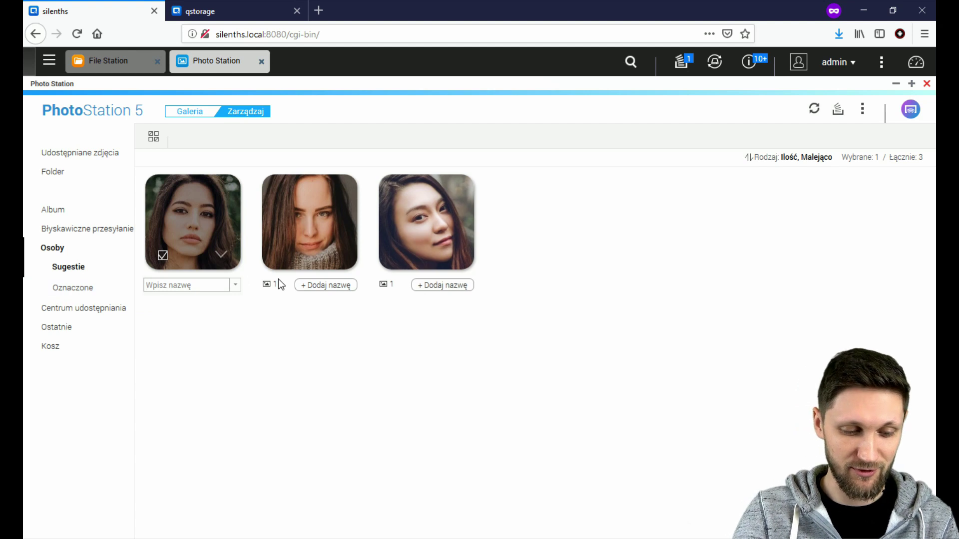
type("Ala")
key("Return")
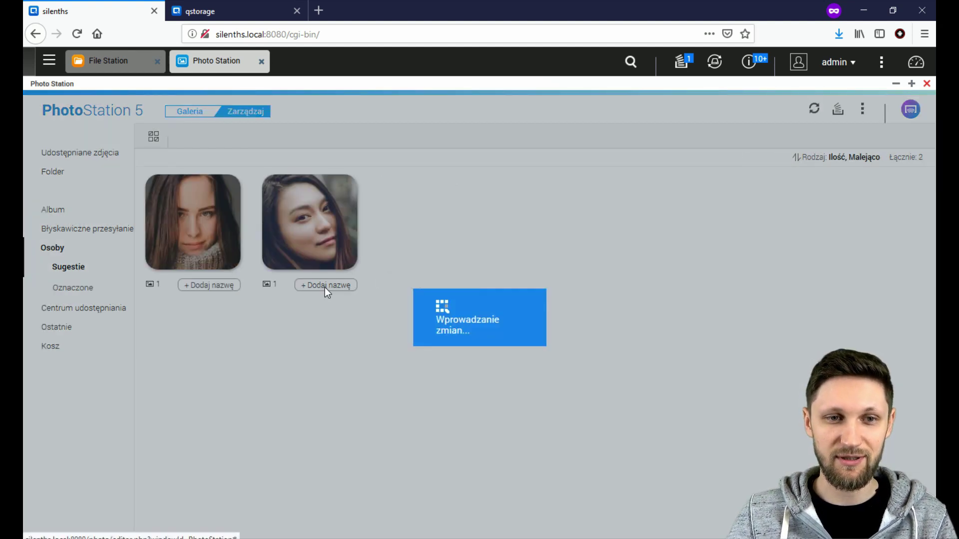
left_click(220, 287)
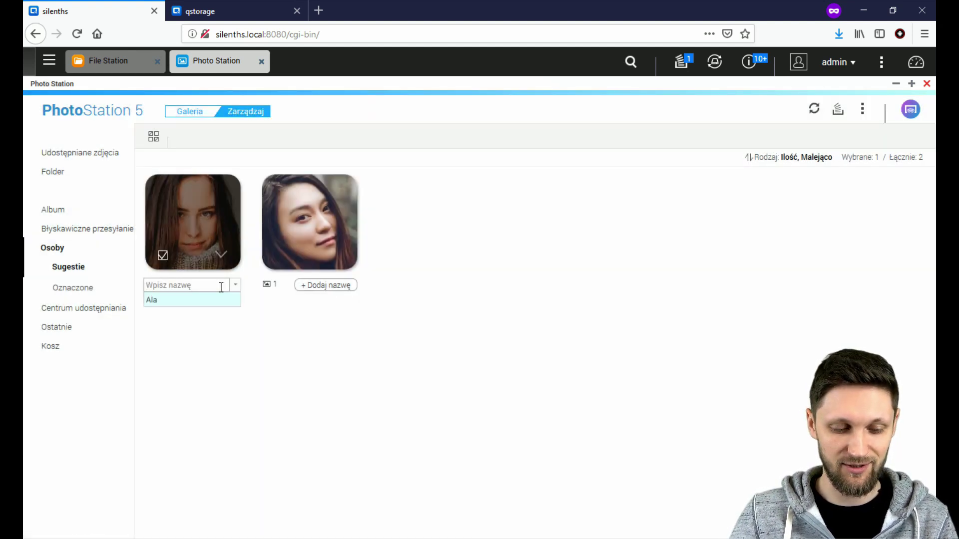
type("Ola")
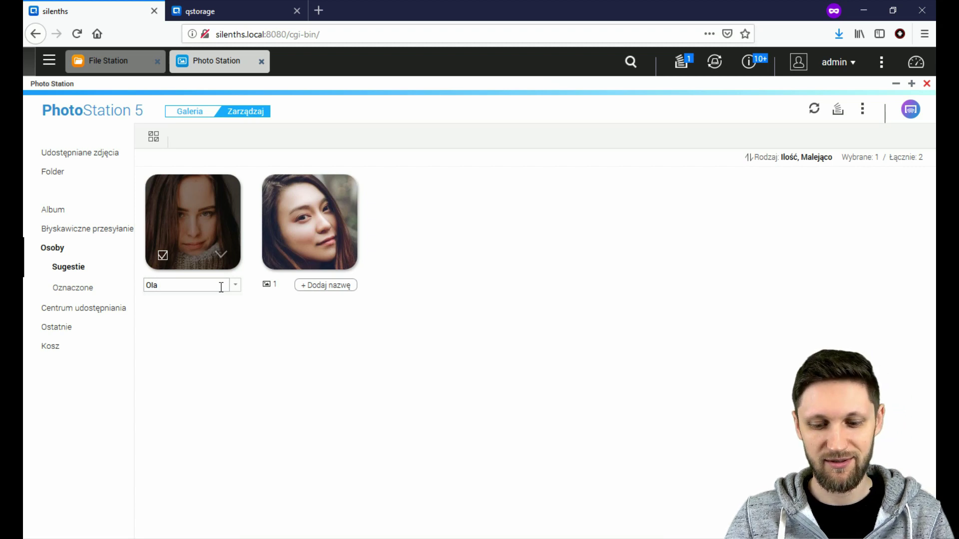
key("Return")
left_click(219, 287)
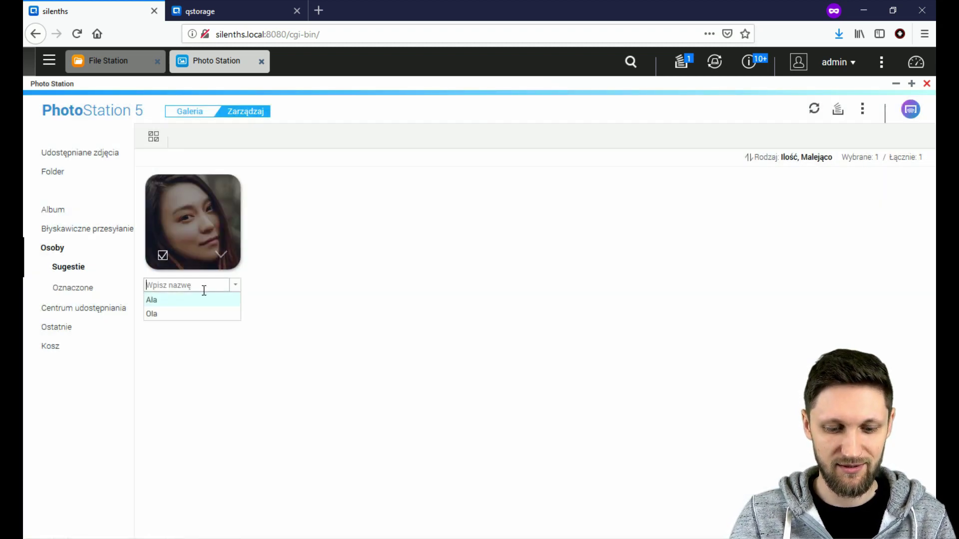
type("Ala")
key("Return")
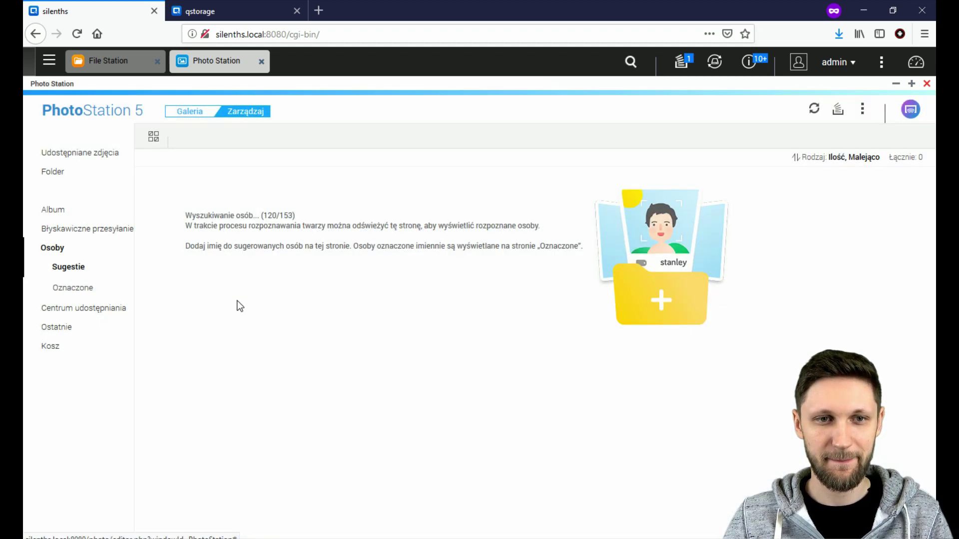
Review the named people on the Oznaczone page and the newly recognized faces on the Sugestie page
left_click(66, 287)
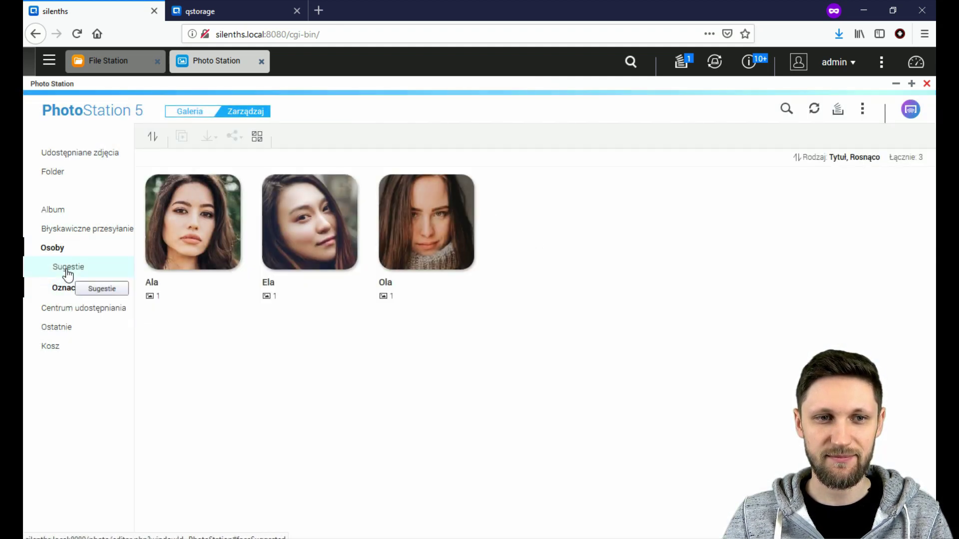
left_click(203, 232)
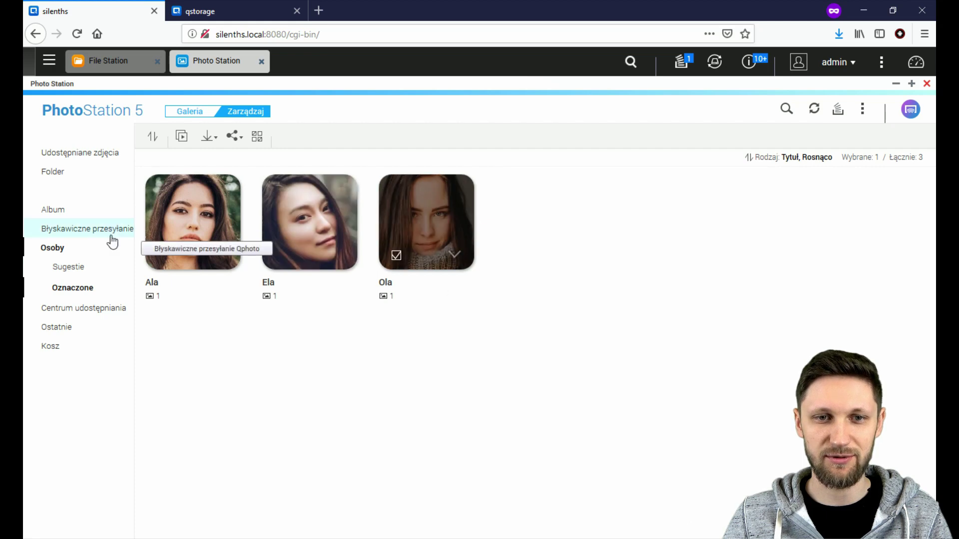
left_click(69, 267)
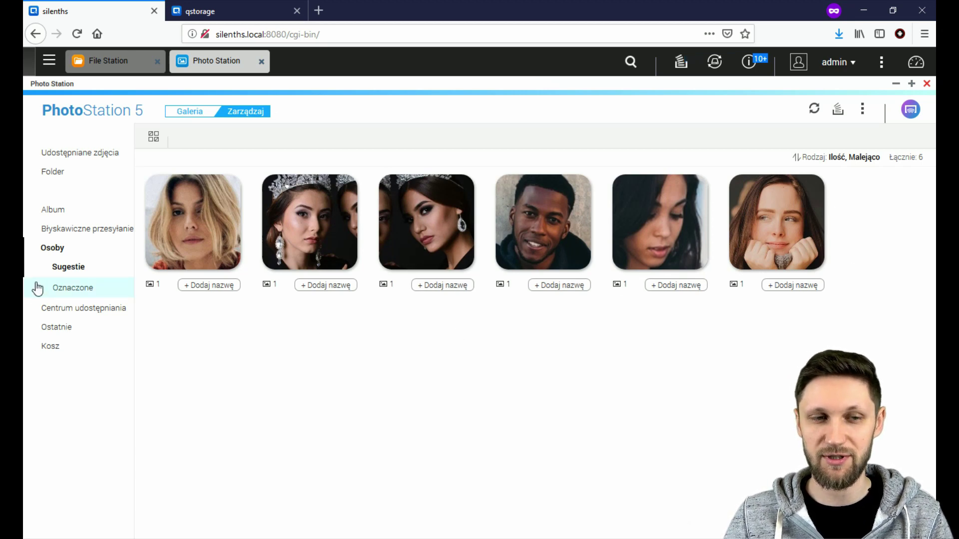
left_click(77, 288)
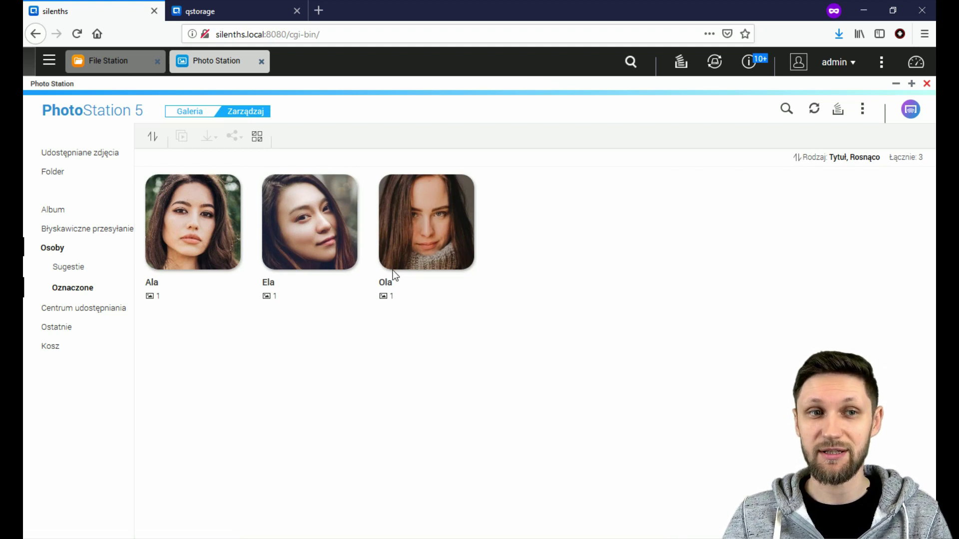
View the Album overview and the Stan page of Błyskawiczne przesyłanie
left_click(81, 234)
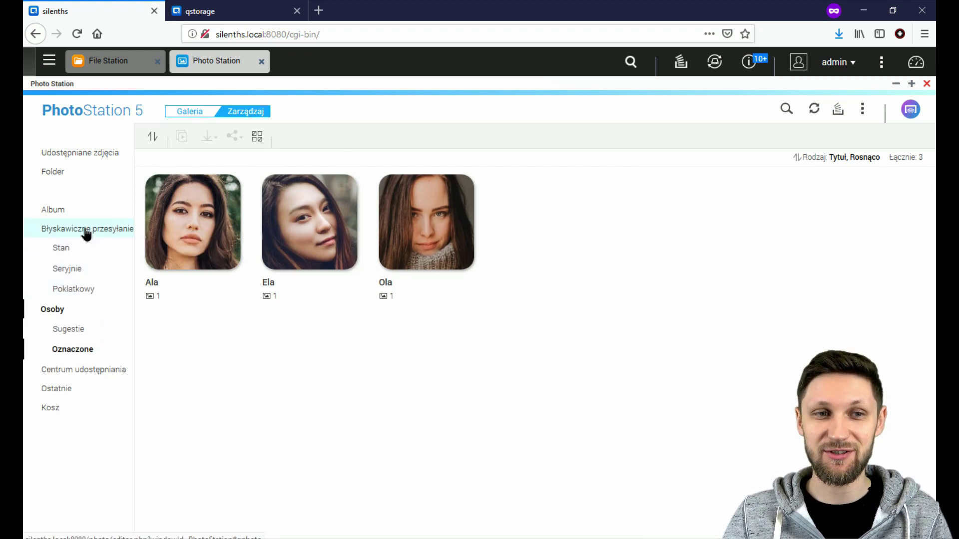
left_click(63, 228)
left_click(57, 216)
left_click(58, 232)
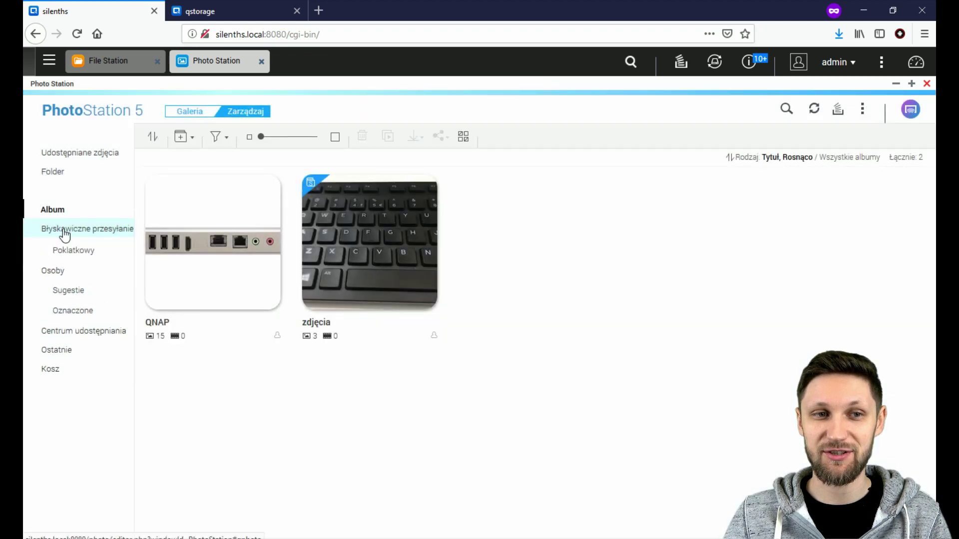
left_click(62, 248)
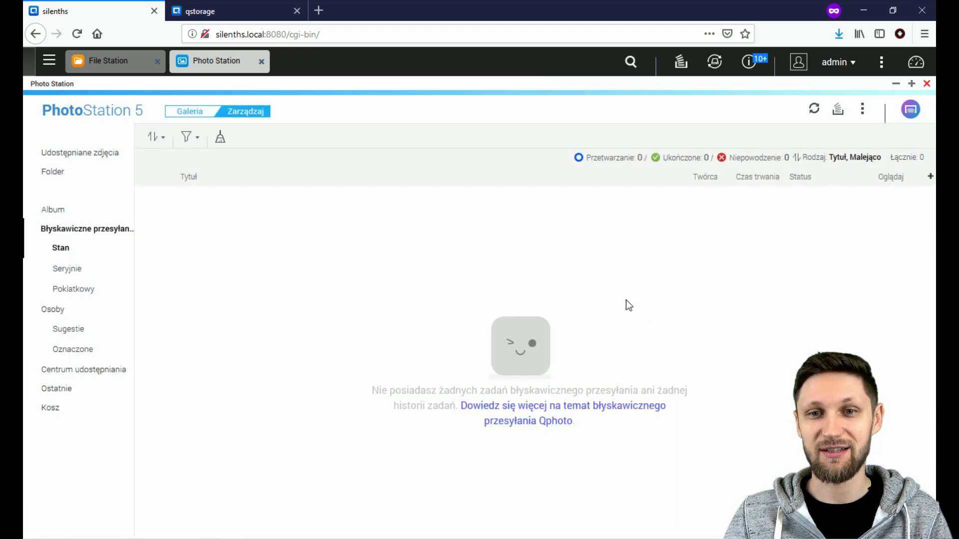